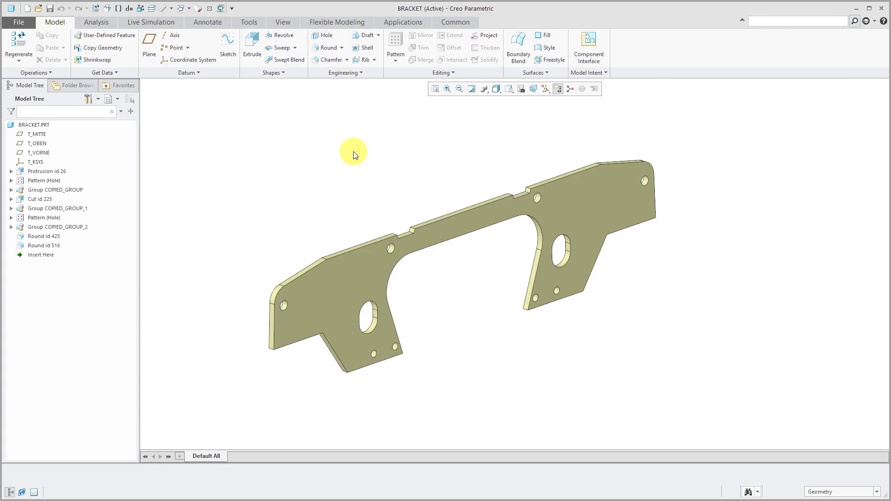
Add a new combination state Comb0001 on the Annotate tab and rename it 'Datums'
left_click(208, 23)
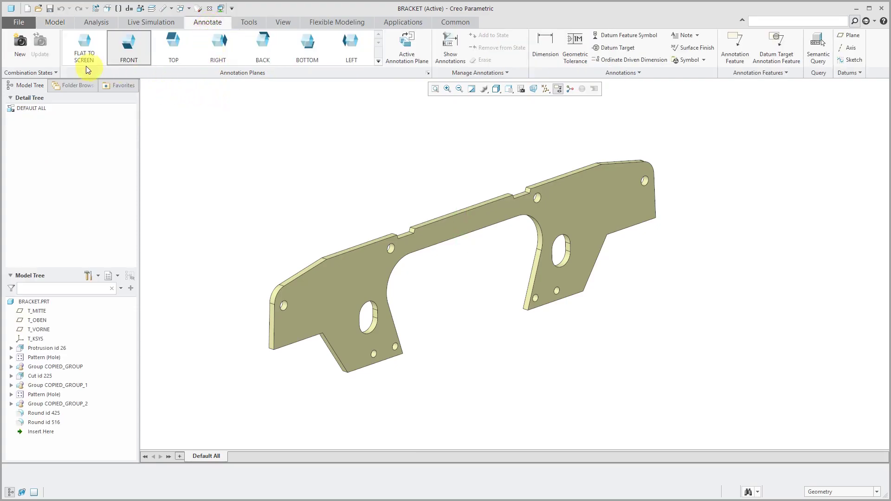
left_click(25, 50)
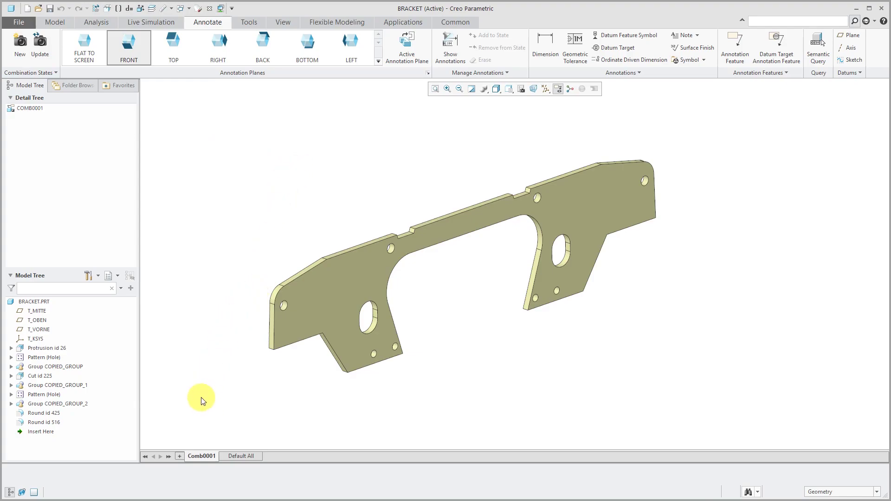
mouse_move(201, 457)
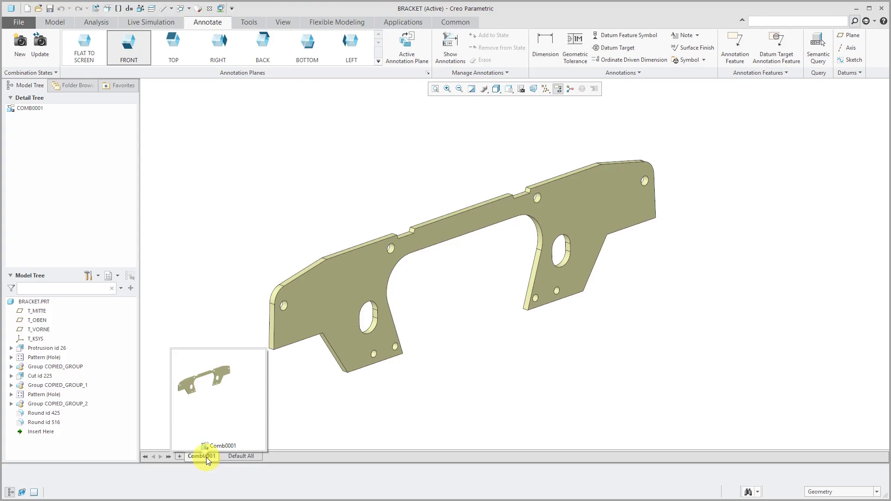
left_click(206, 457)
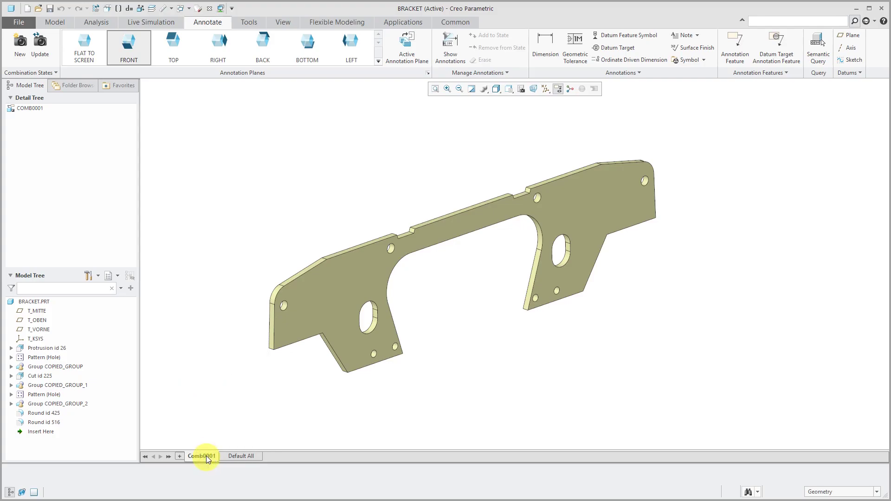
right_click(206, 457)
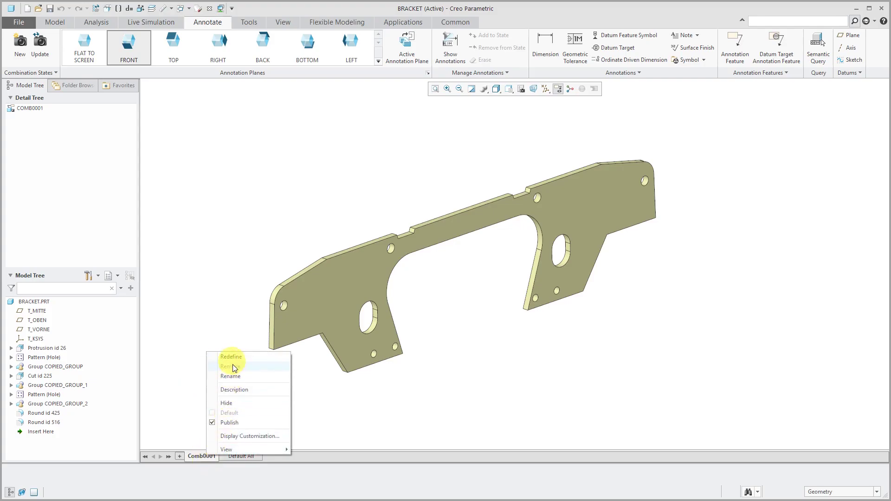
left_click(234, 376)
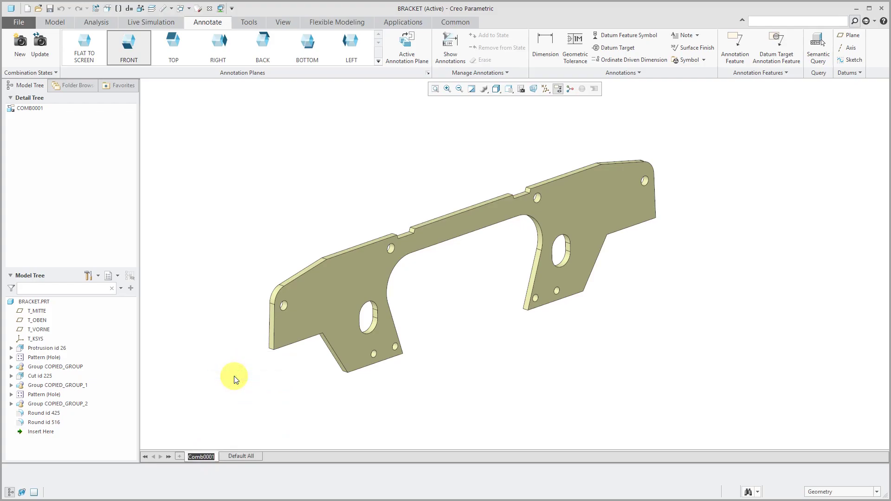
type("Datums")
key("Return")
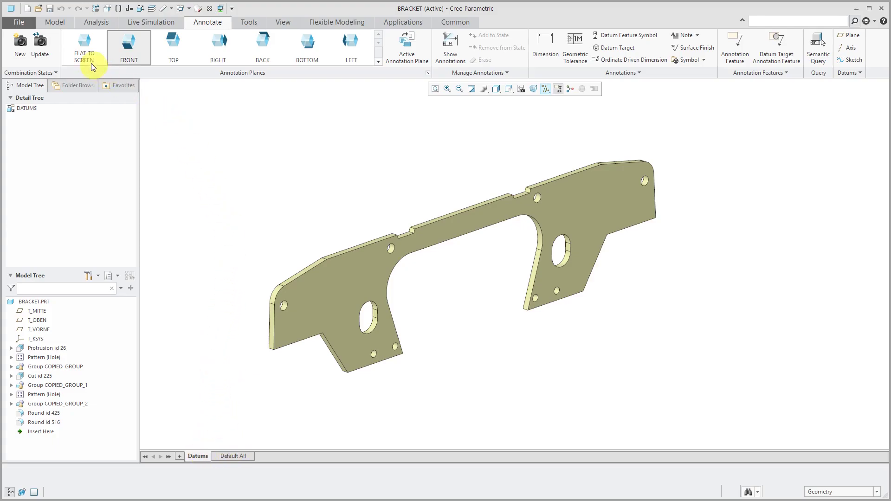
left_click(20, 20)
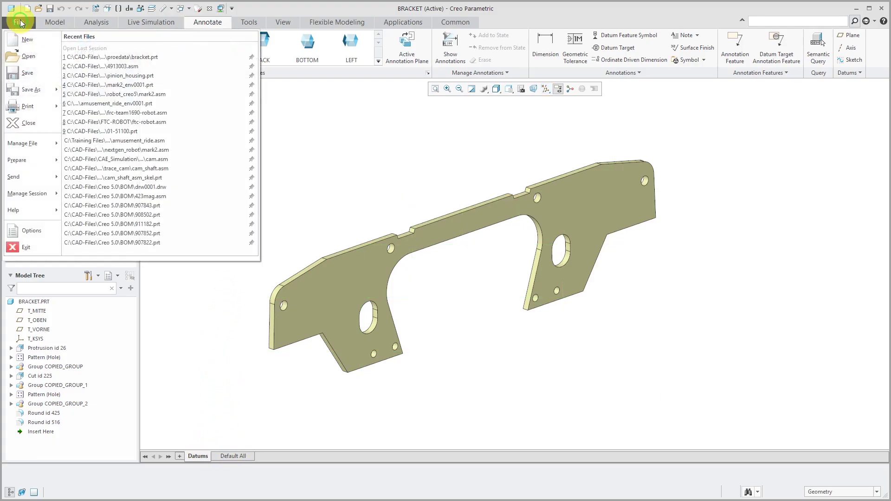
left_click(42, 227)
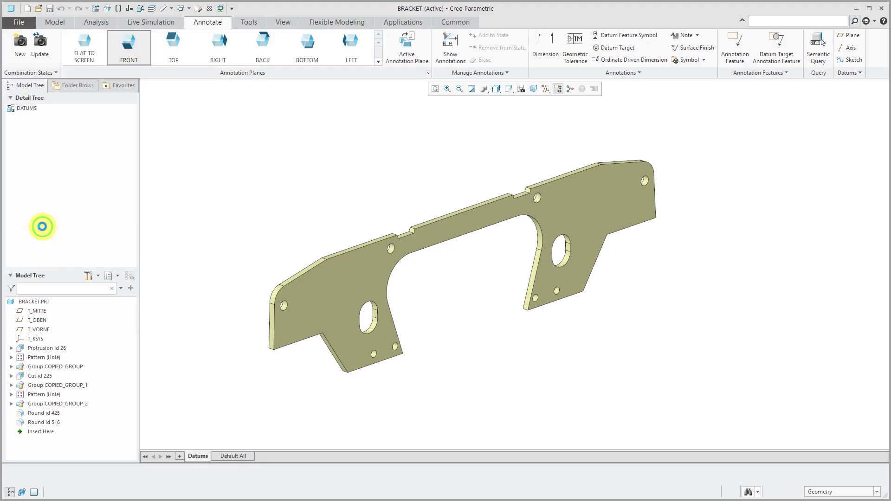
left_click(255, 287)
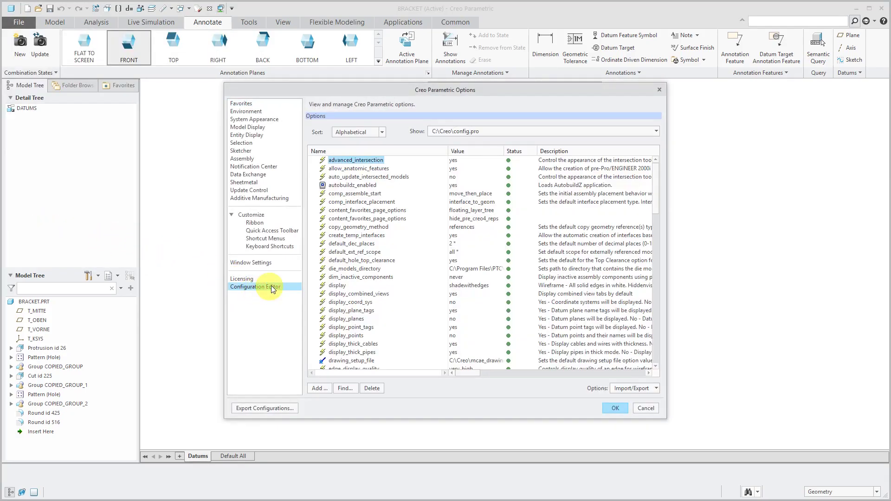
left_click(380, 294)
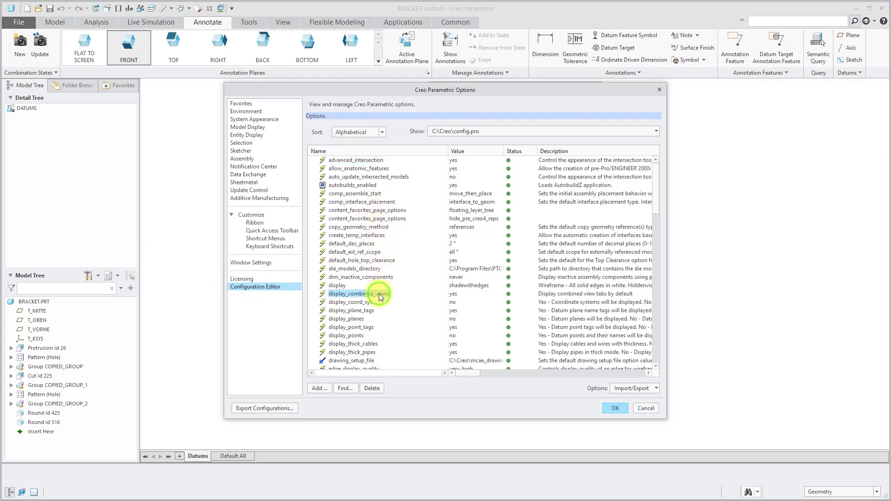
left_click(647, 408)
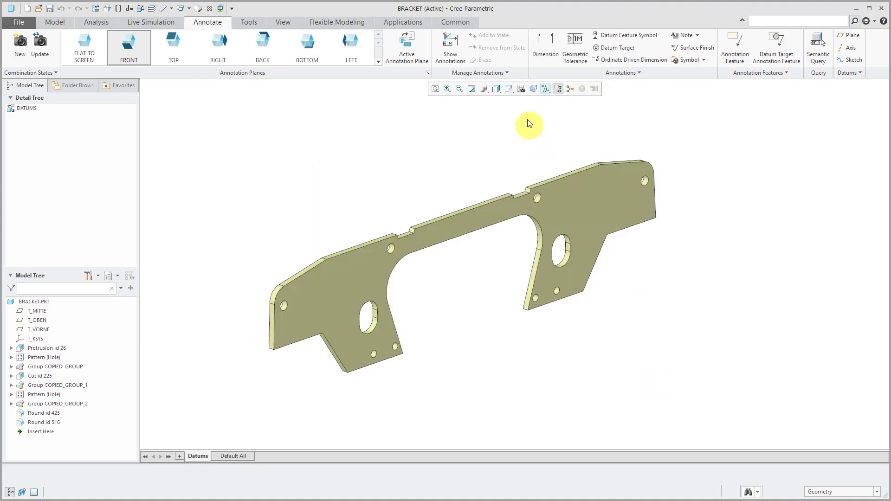
left_click(521, 89)
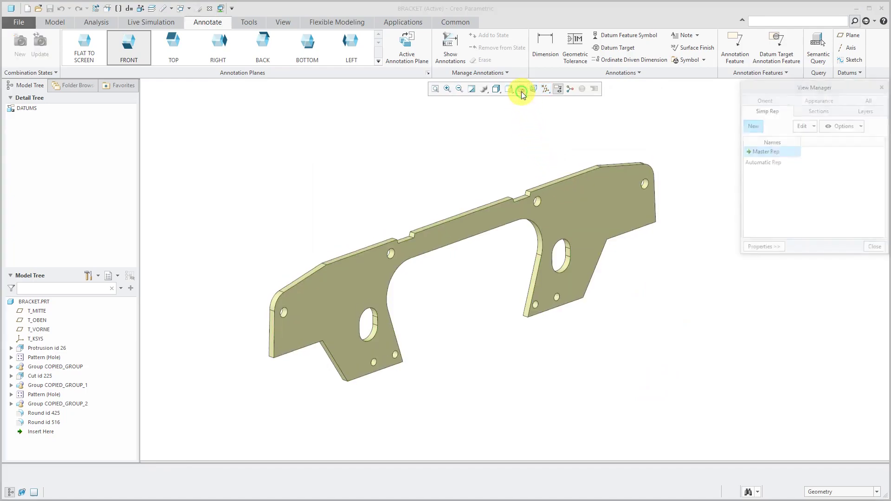
left_click(869, 99)
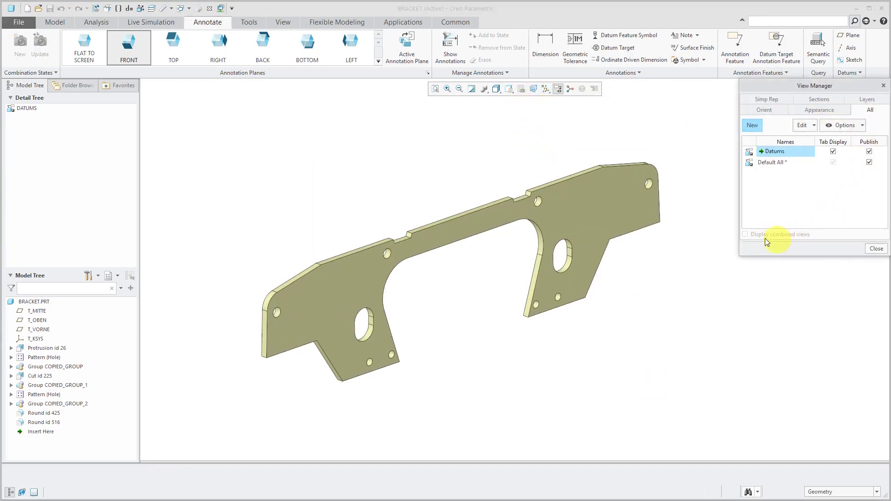
left_click(879, 251)
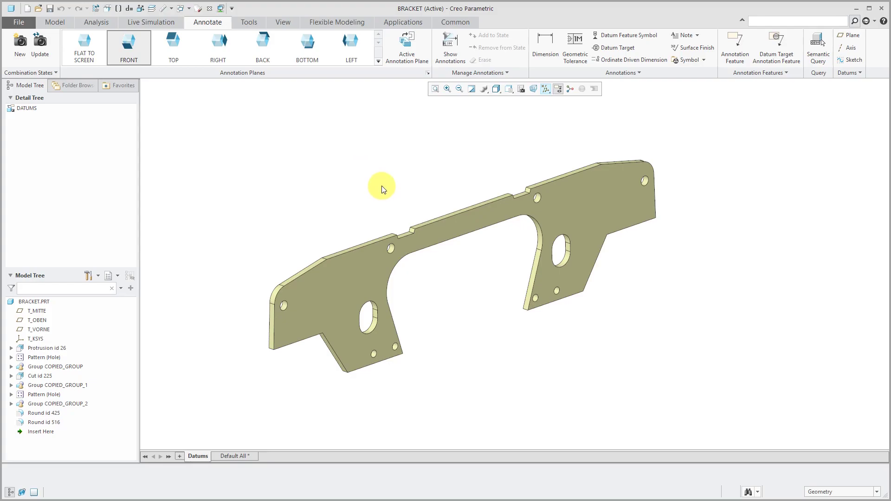
Set RIGHT as the active annotation plane, checking it in the Annotation Plane Manager
middle_click_drag(382, 189, 418, 183)
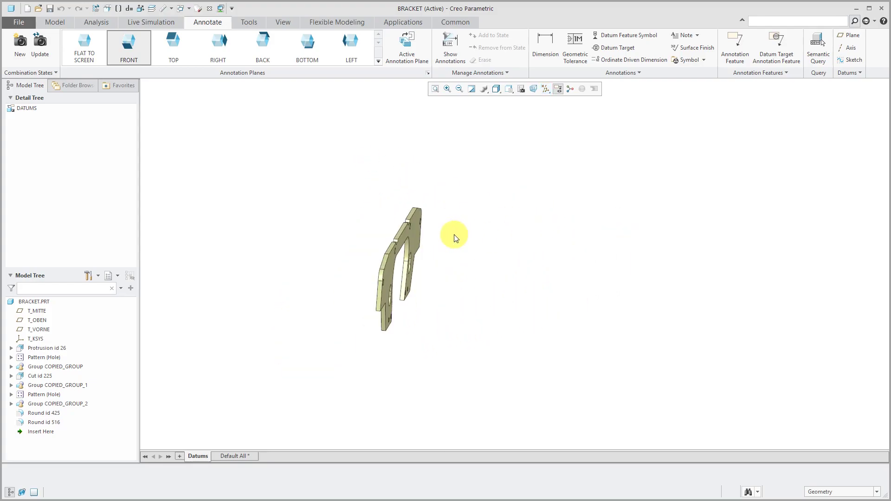
middle_click_drag(454, 239, 478, 233)
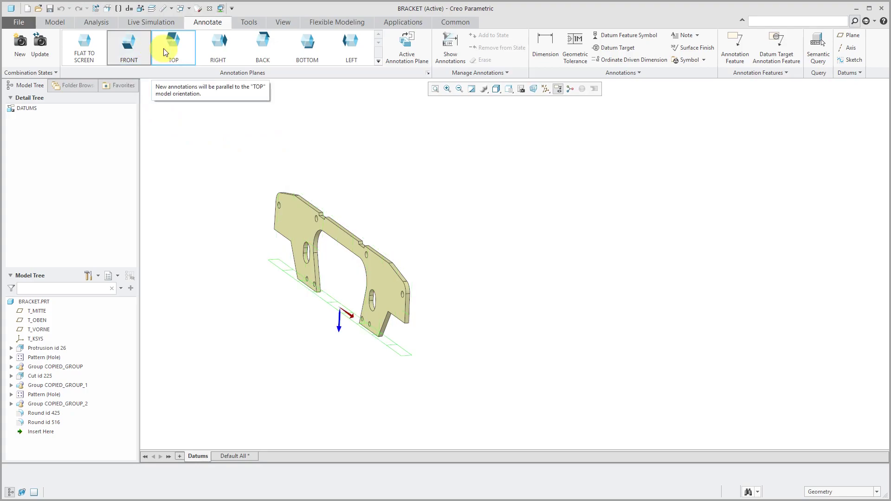
left_click(215, 53)
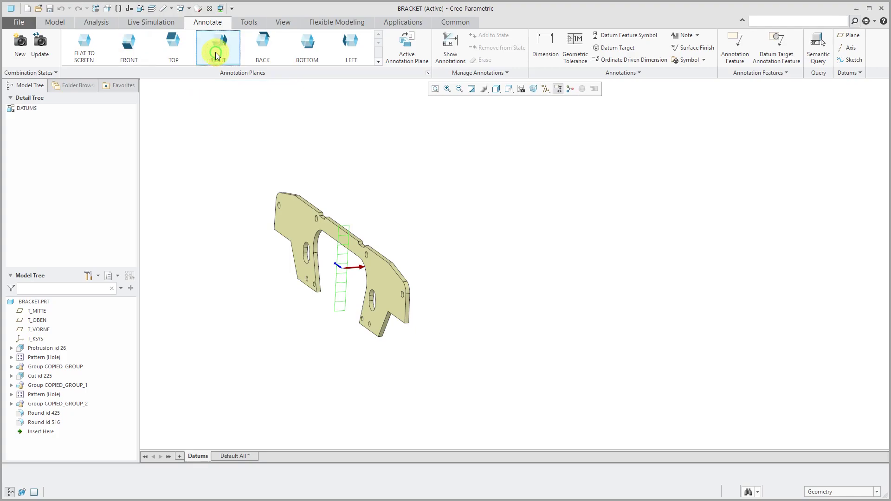
scroll(474, 271, "down", 3)
scroll(365, 251, "up", 3)
scroll(365, 251, "up", 2)
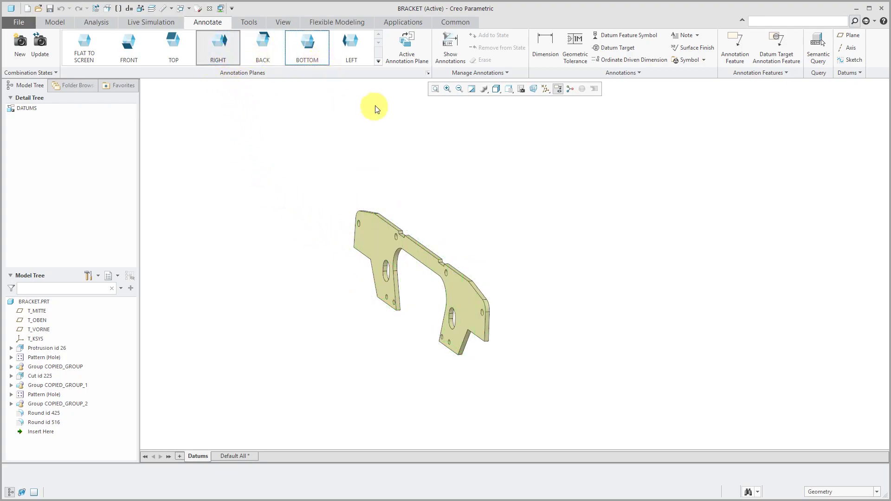
left_click(428, 74)
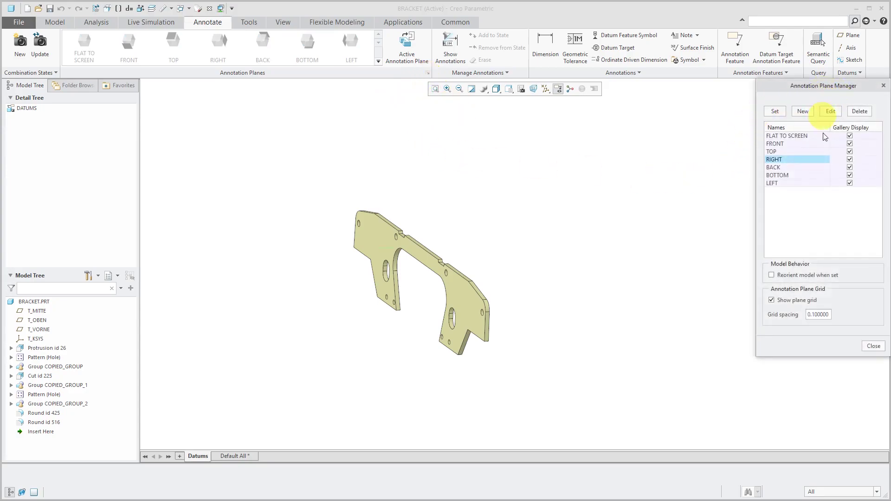
left_click(877, 348)
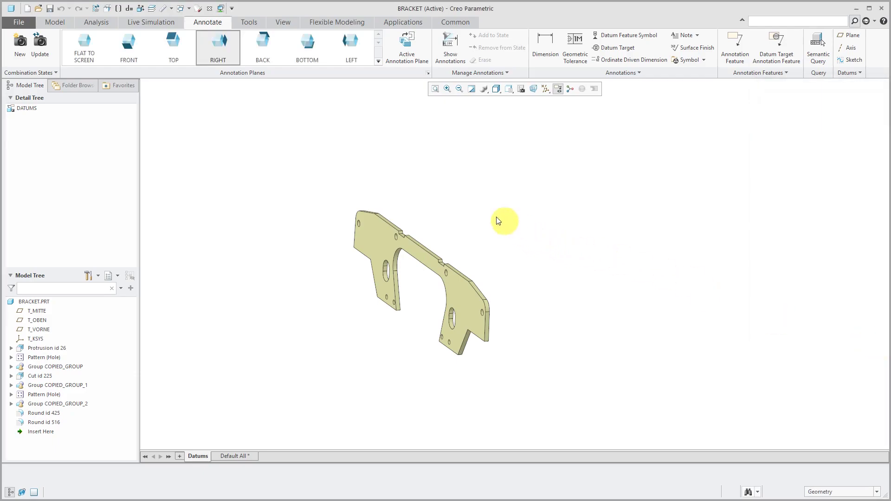
Place a 0.001 Flatness geometric tolerance (gp0) on the bracket's large flat face
left_click(219, 48)
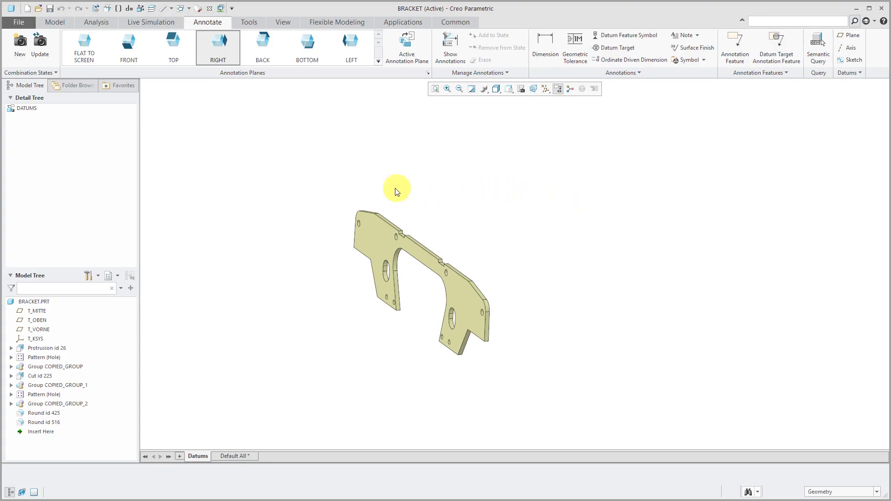
left_click(570, 52)
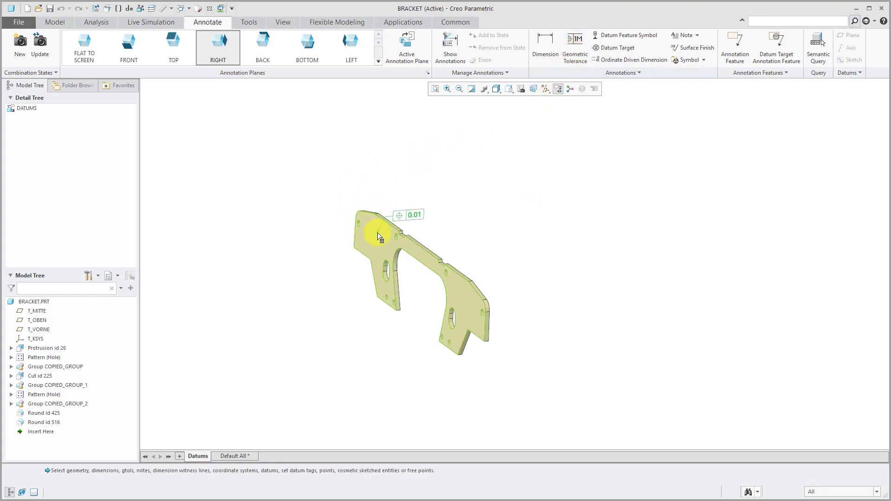
left_click(378, 233)
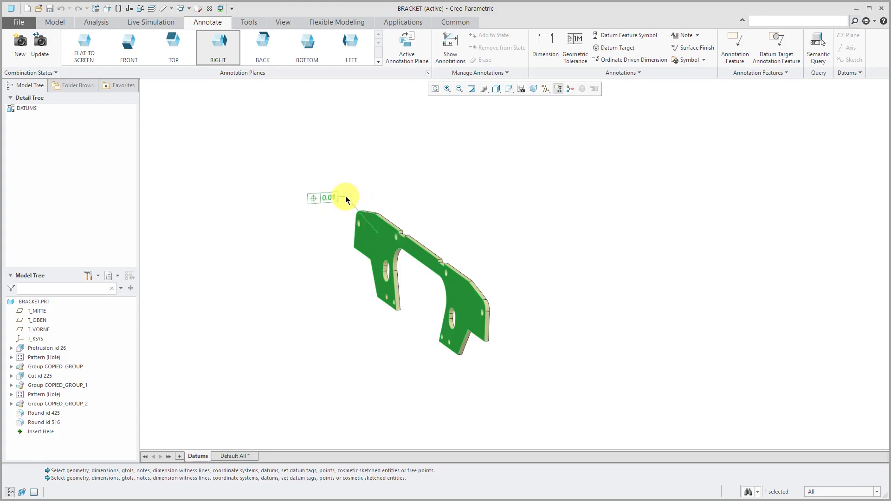
middle_click(345, 195)
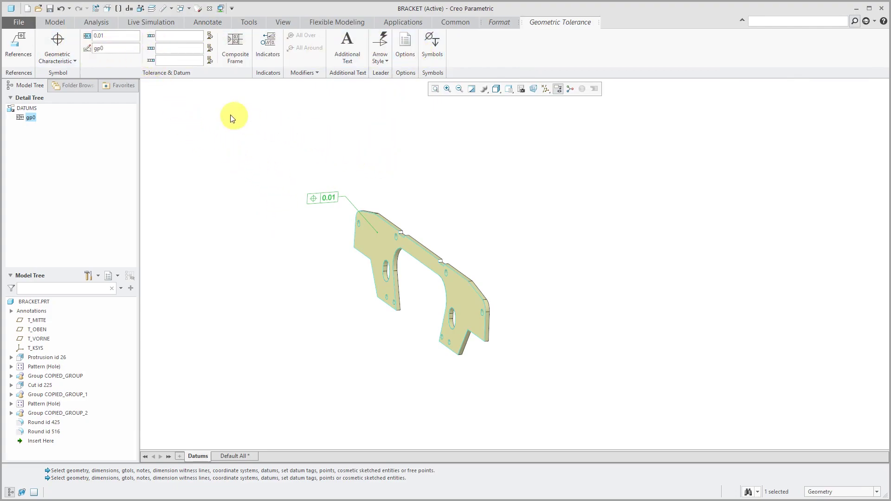
left_click(62, 62)
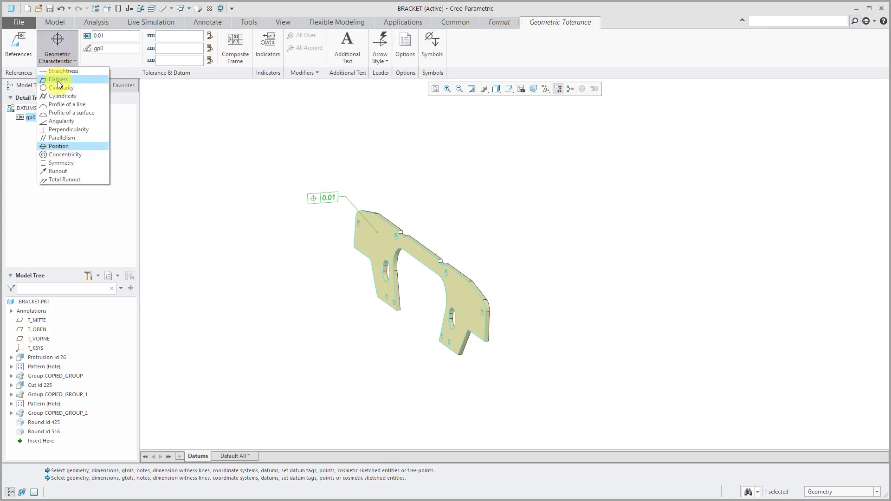
left_click(58, 80)
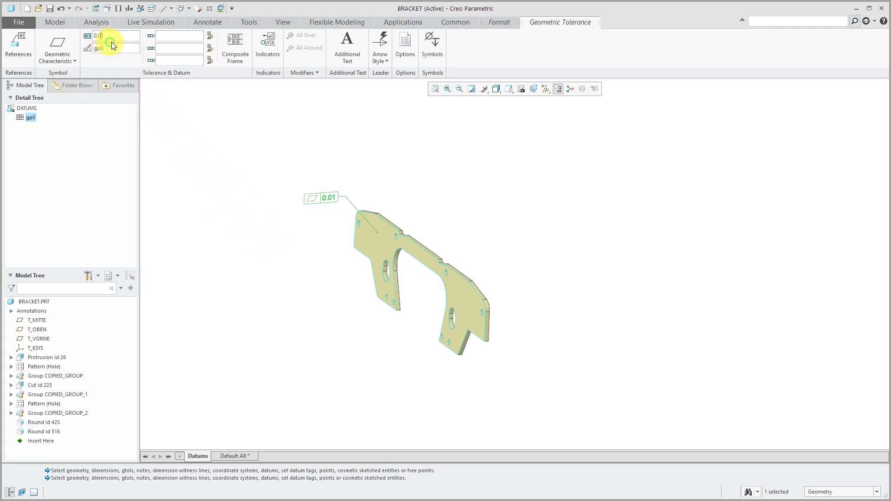
type("0")
left_click(301, 164)
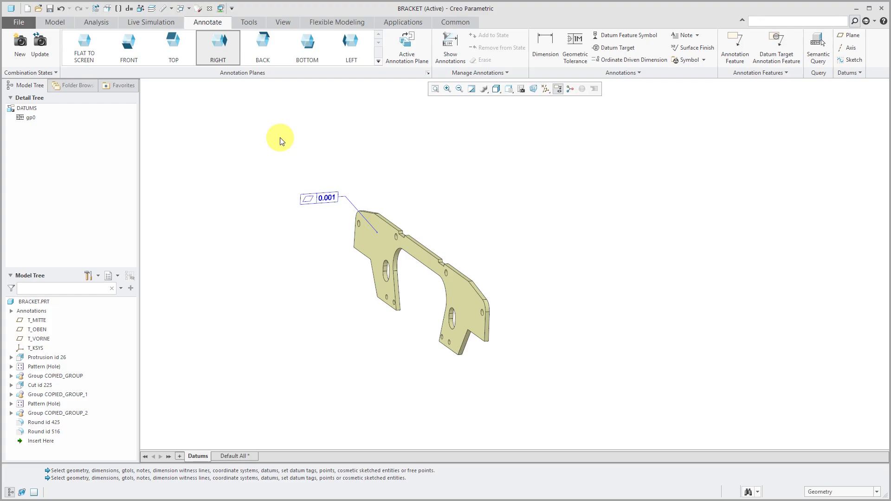
Attach datum feature symbol A to the 0.001 flatness frame, placed just below it
left_click(644, 37)
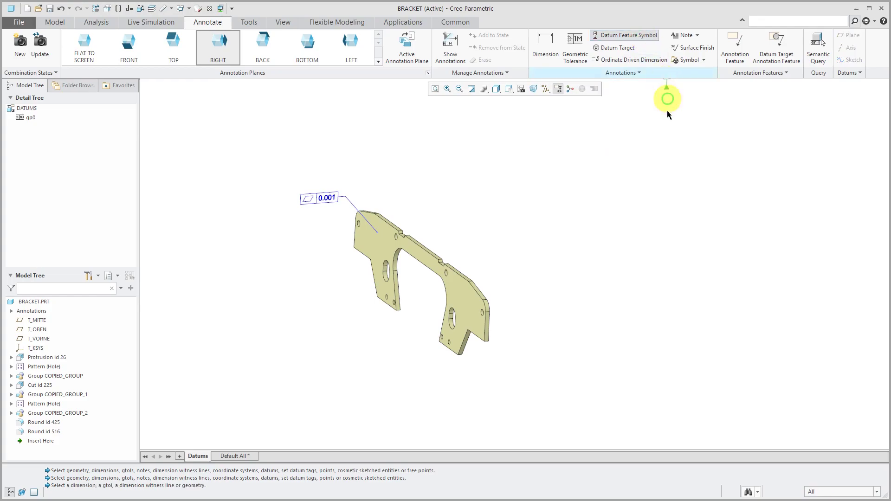
left_click(322, 202)
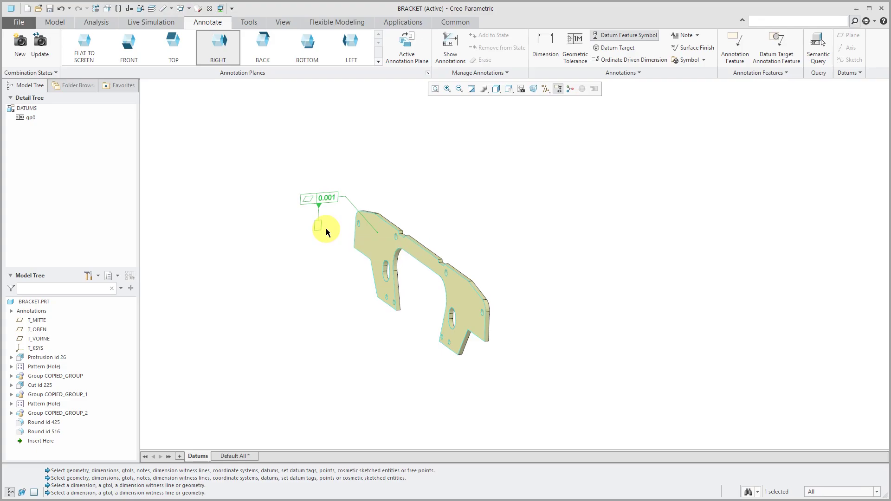
left_click(327, 230)
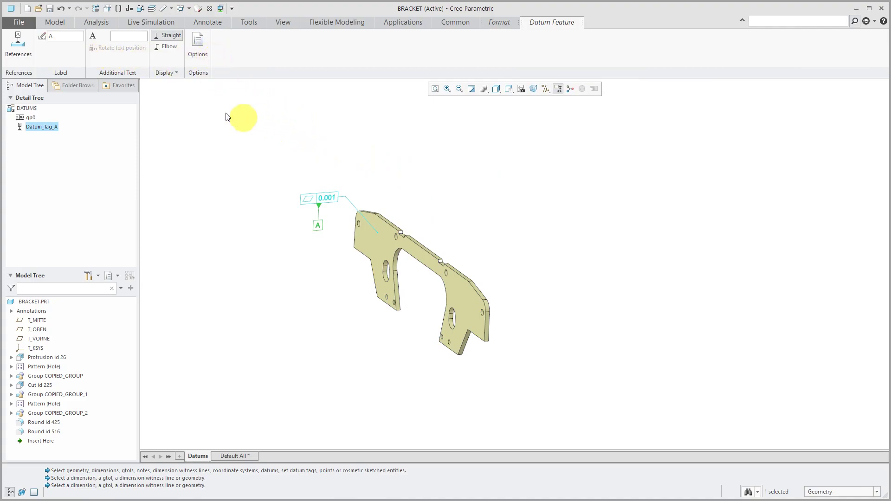
Set datum A's reference to the bracket's main face F5 and finish the symbol
left_click(20, 48)
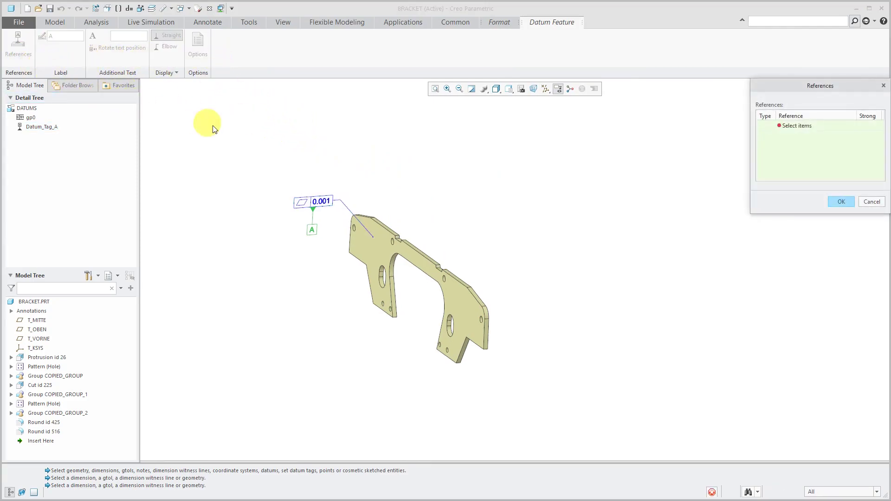
left_click(385, 248)
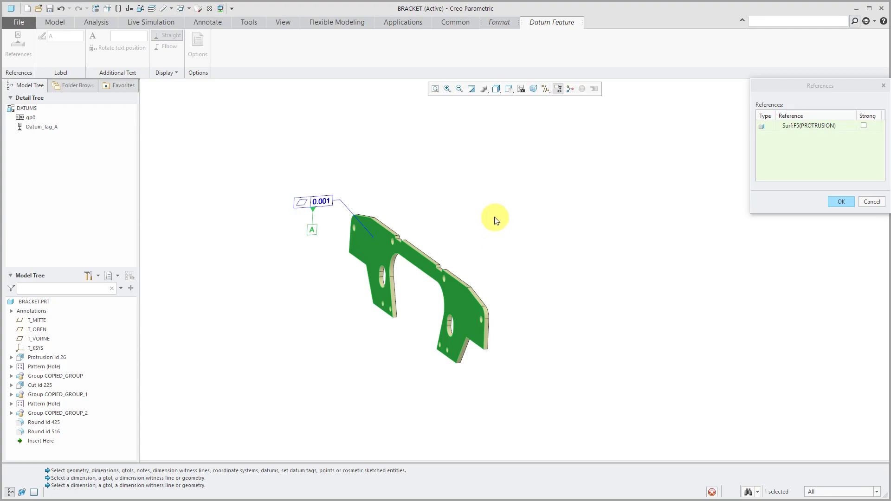
left_click(838, 203)
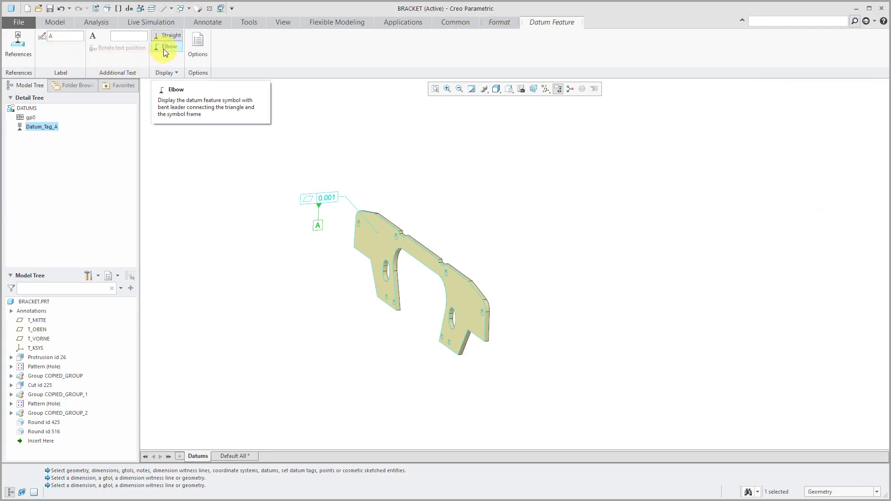
left_click(198, 47)
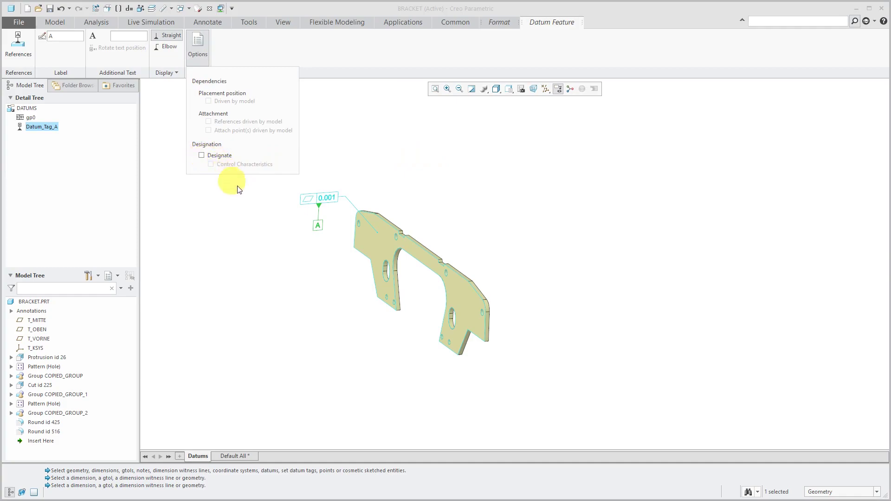
middle_click(374, 154)
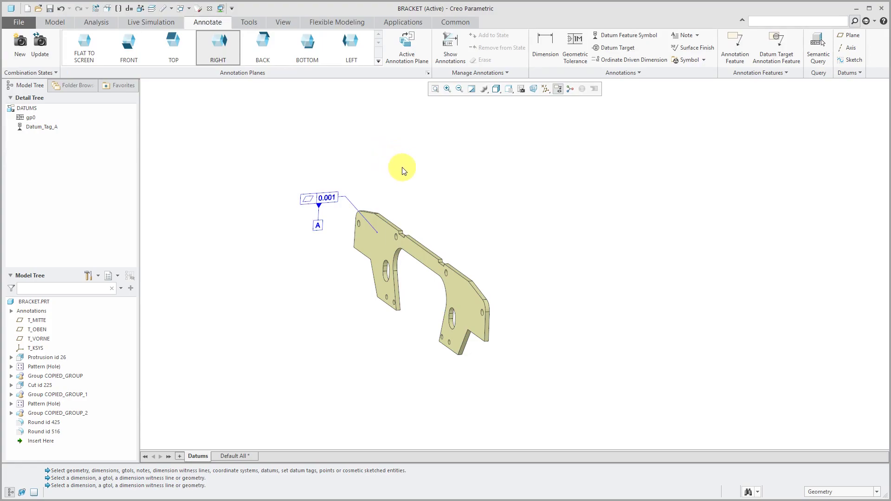
Orbit the bracket to view its other side
middle_click_drag(402, 168, 345, 143)
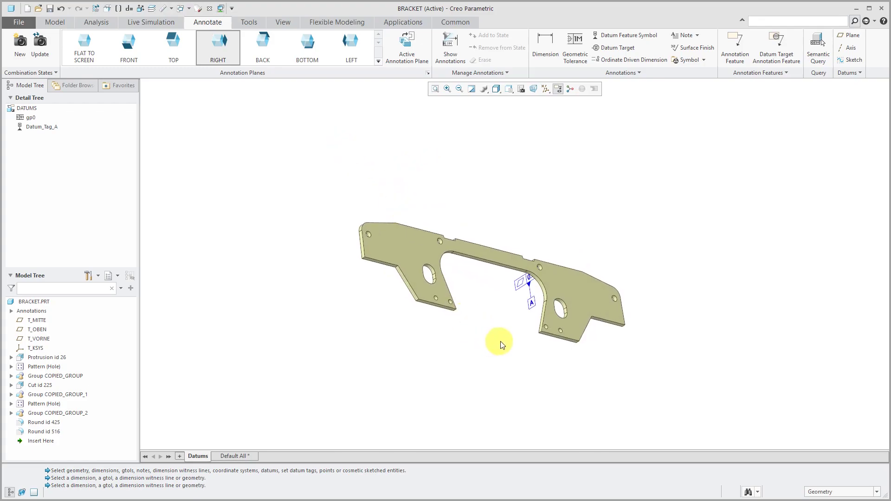
scroll(550, 354, "up", 5)
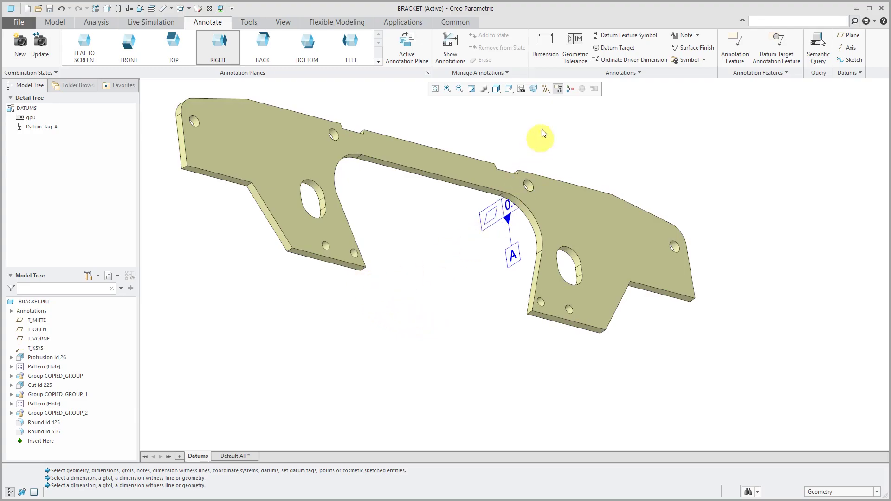
Attach a new 0.001 tolerance (gp1) to the left leg's bottom face, placed below the bracket
left_click(579, 43)
scroll(350, 269, "up", 3)
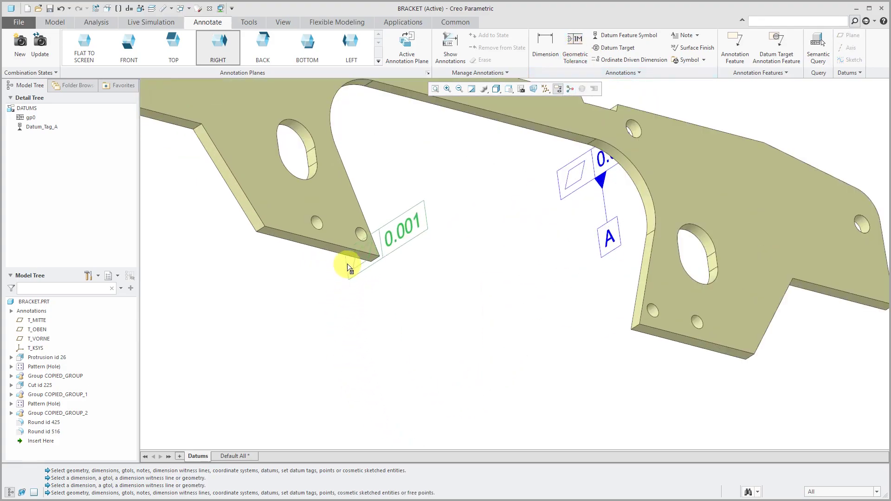
left_click(351, 256)
scroll(351, 256, "up", 4)
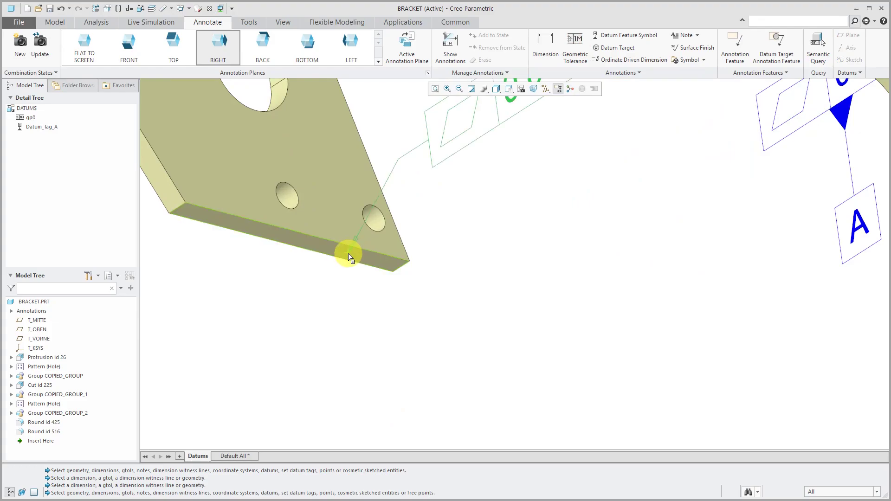
scroll(351, 255, "down", 6)
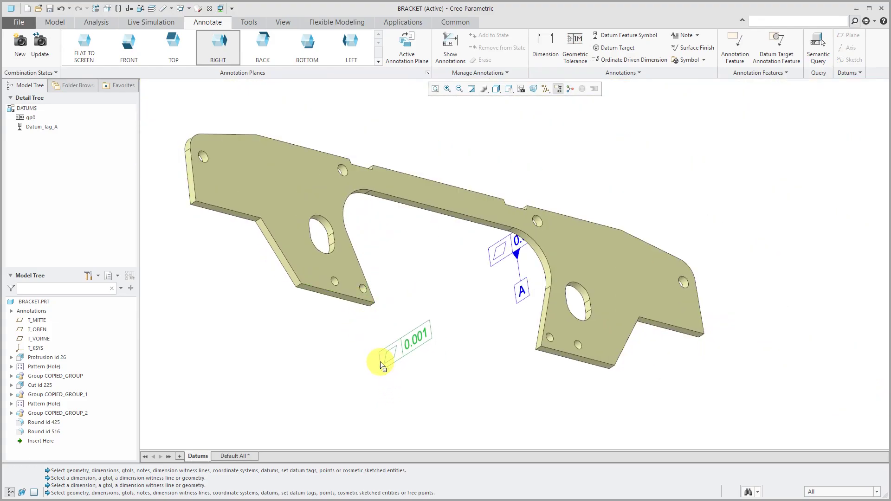
scroll(342, 307, "up", 5)
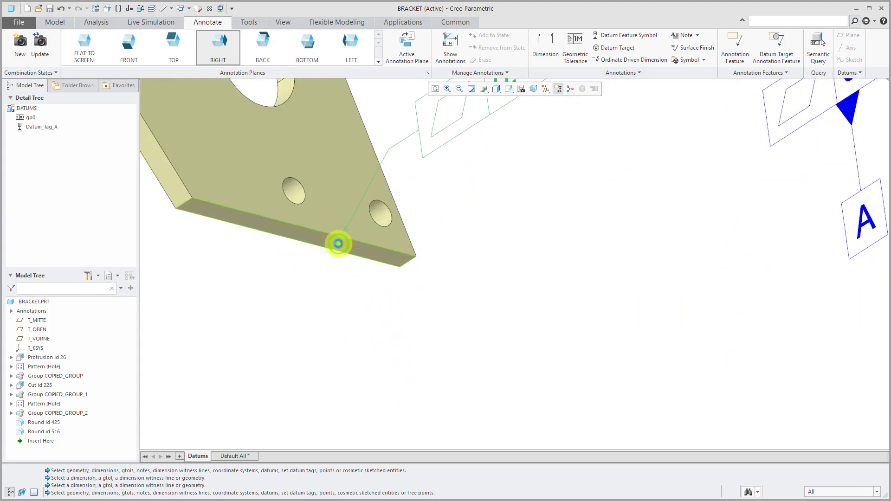
left_click(339, 245)
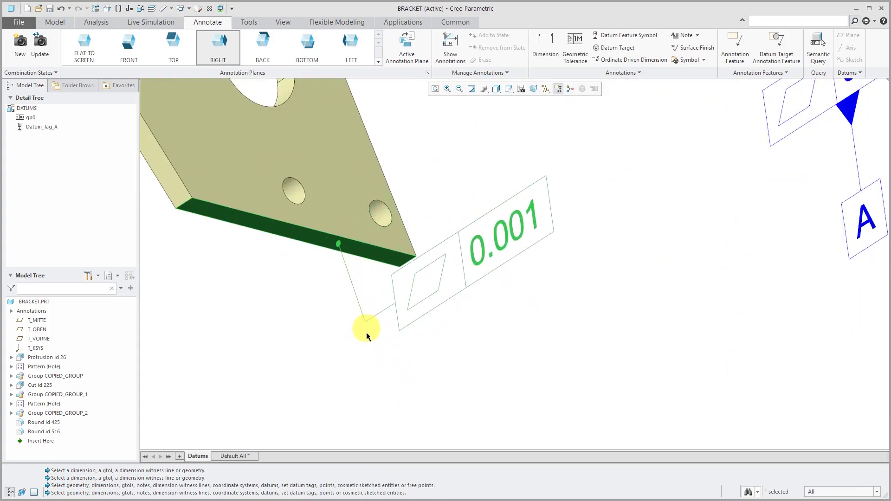
left_click(452, 416)
scroll(466, 299, "down", 5)
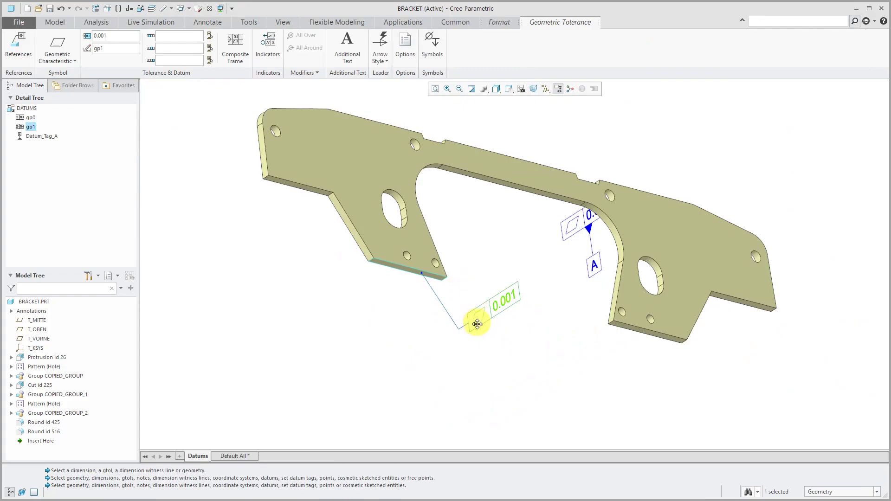
middle_click_drag(477, 312, 499, 349)
scroll(489, 356, "down", 4)
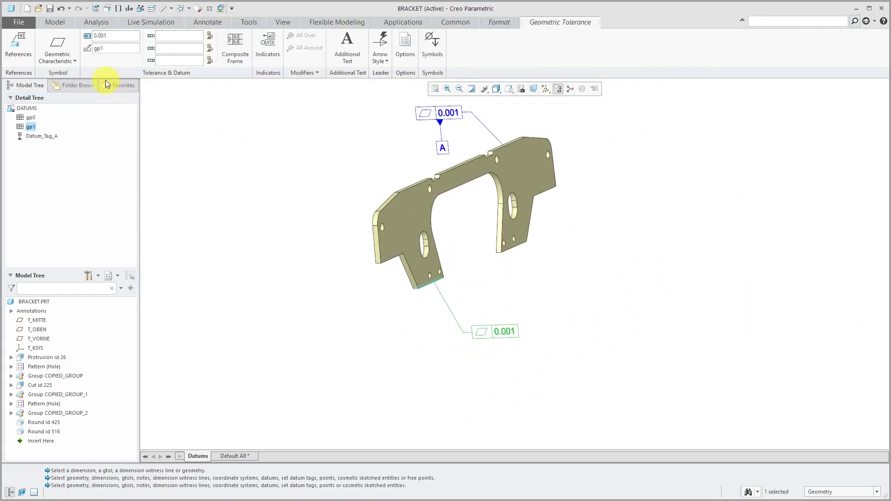
left_click(74, 62)
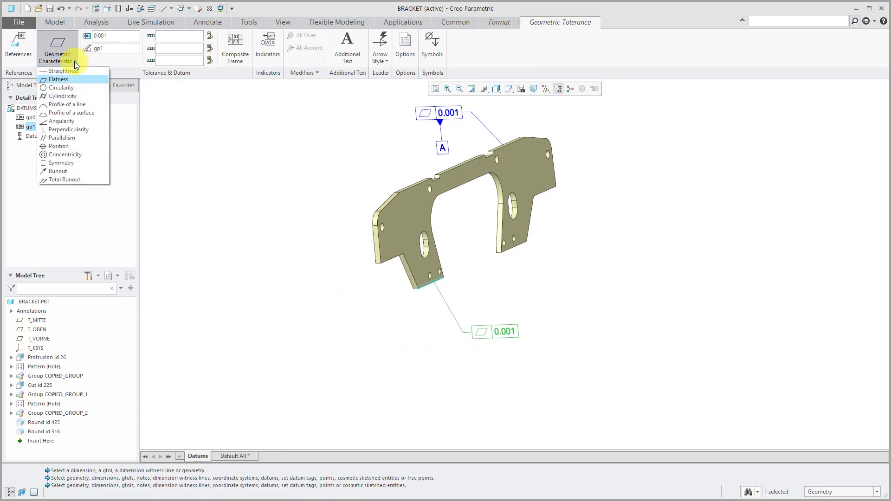
Make gp1 a Perpendicularity tolerance with datum A as its primary datum
left_click(72, 130)
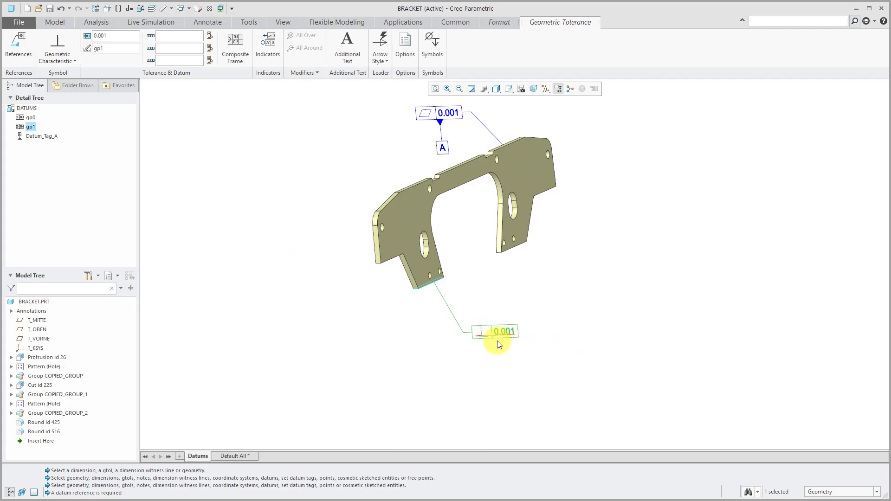
mouse_move(498, 334)
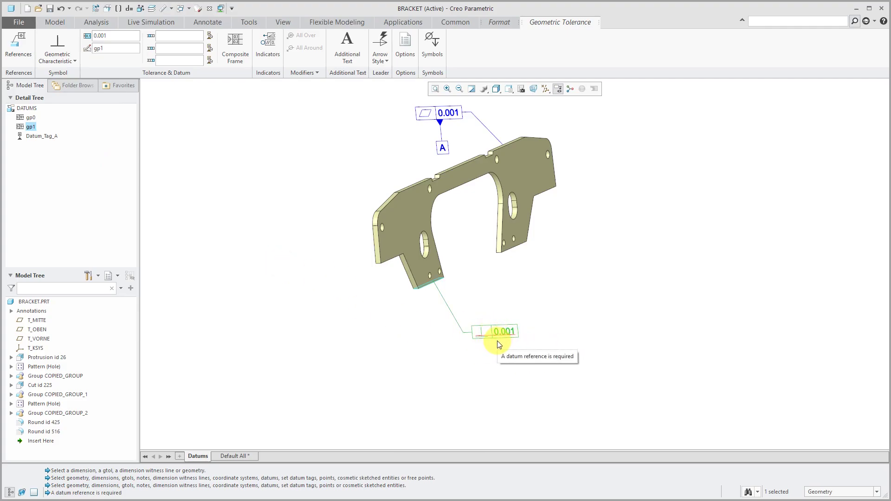
left_click(179, 35)
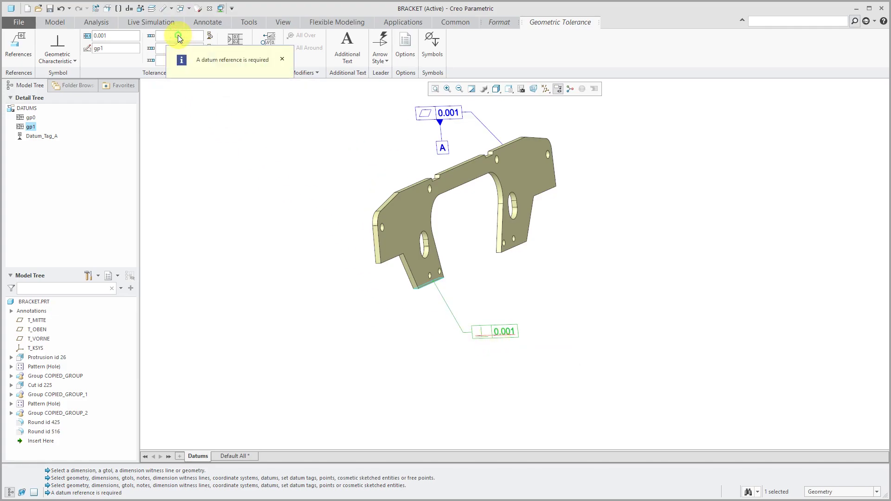
left_click(210, 36)
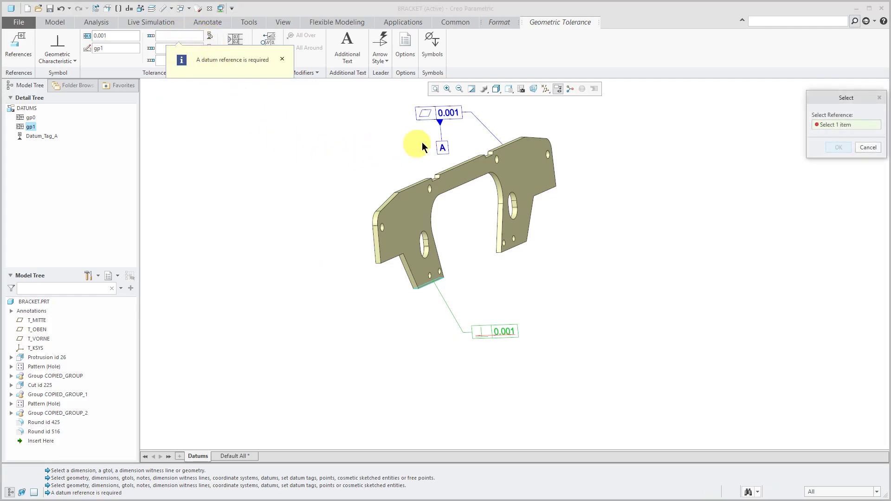
left_click(447, 146)
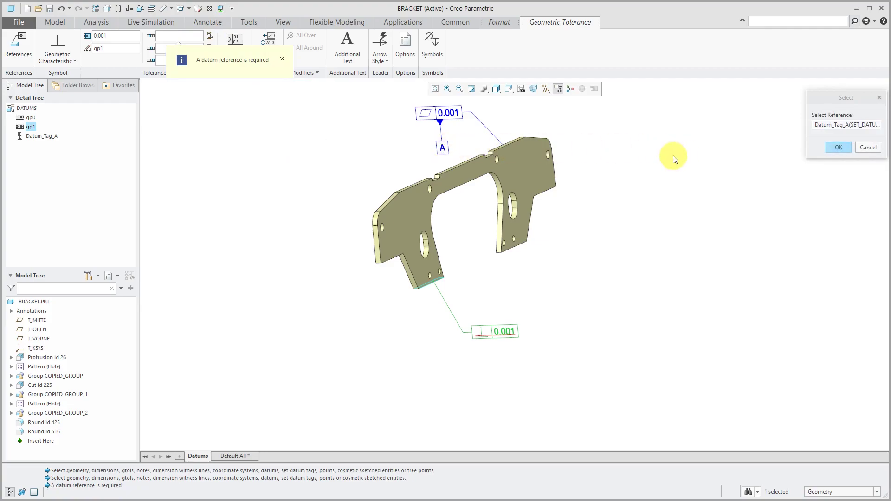
left_click(839, 147)
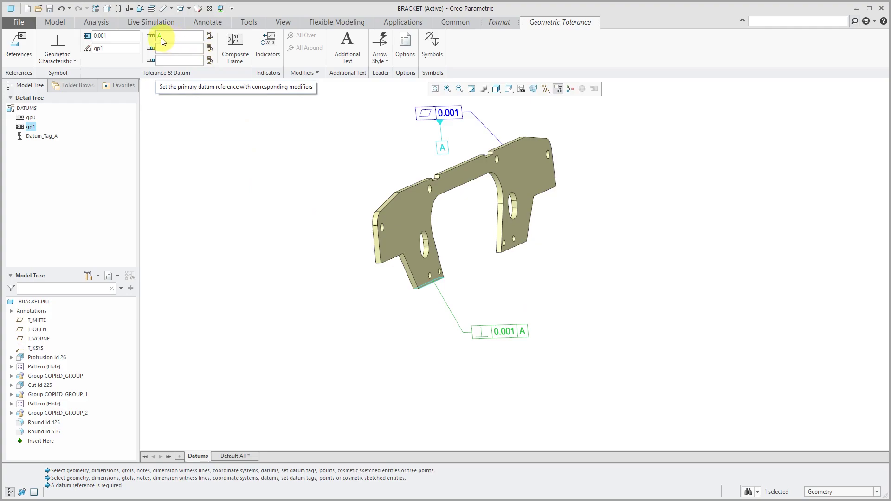
Add the right flange's bottom face as a second attachment reference for gp1
left_click(271, 180)
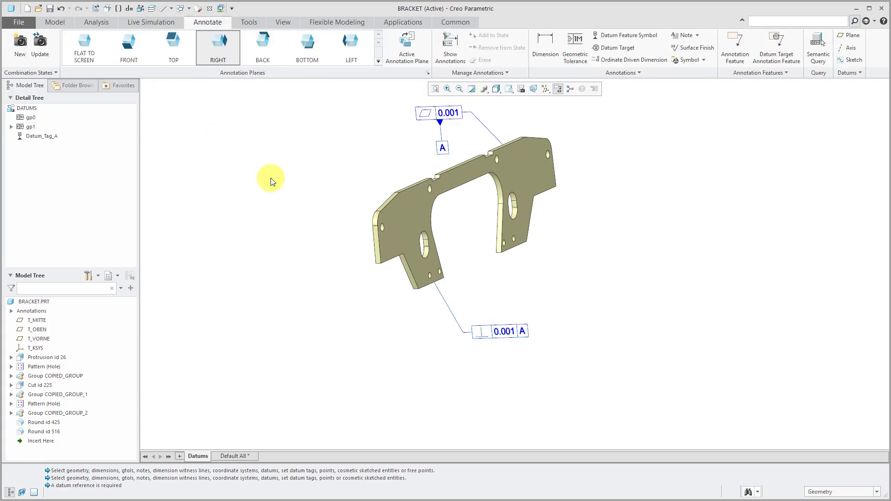
middle_click_drag(456, 314, 419, 280)
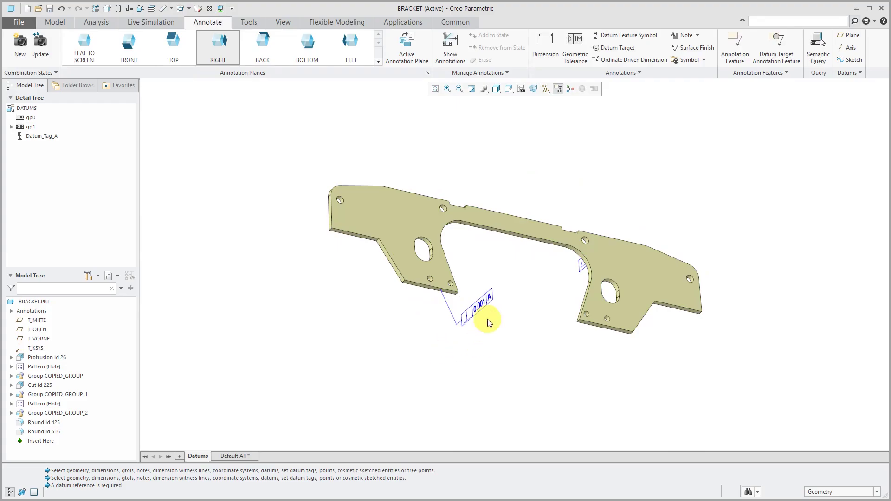
left_click(478, 310)
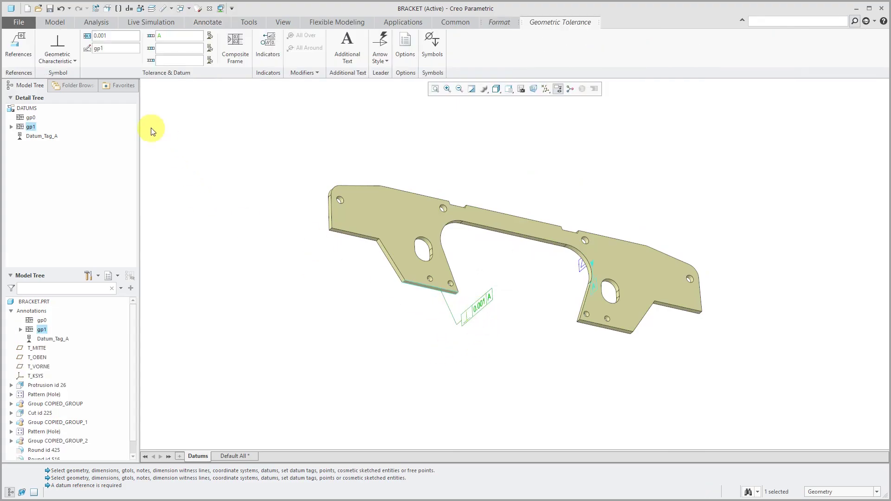
left_click(19, 55)
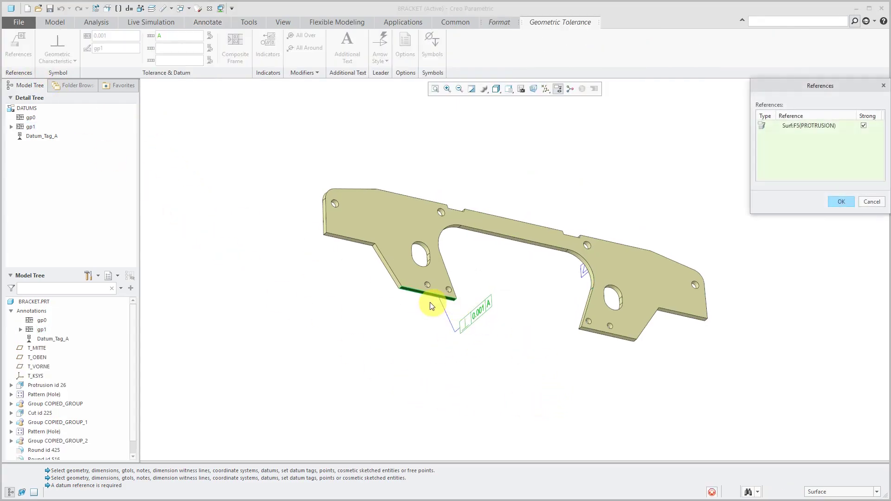
scroll(453, 309, "up", 3)
scroll(453, 310, "down", 5)
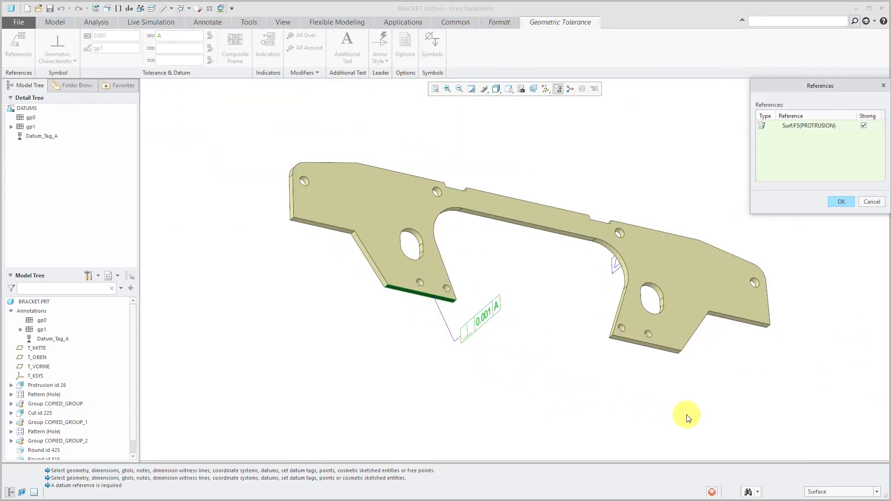
scroll(699, 391, "up", 5)
scroll(672, 367, "down", 5)
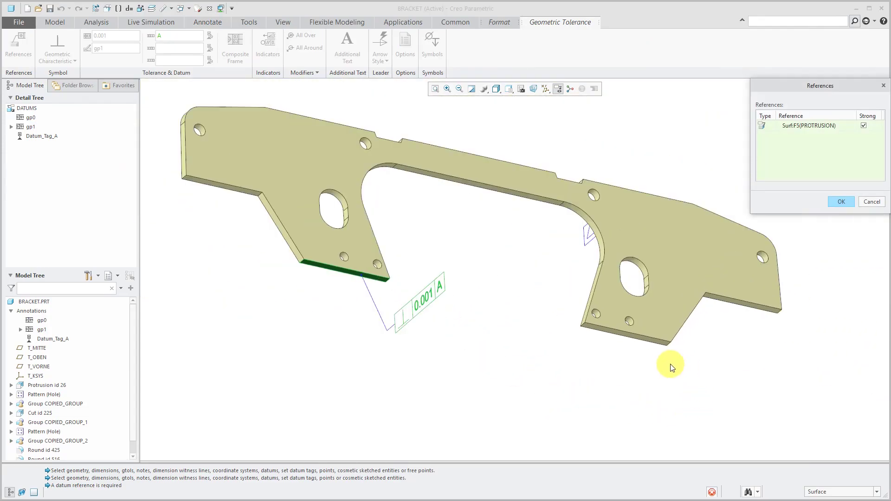
left_click(638, 332)
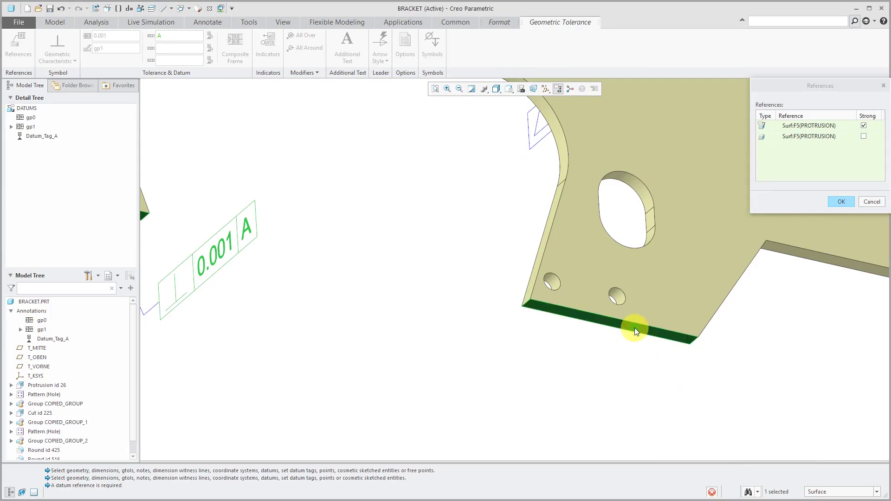
scroll(639, 332, "down", 5)
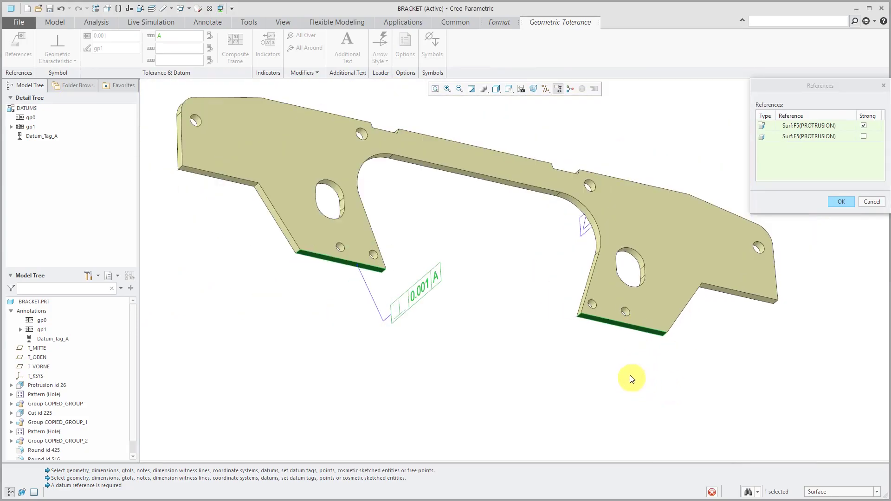
left_click(842, 203)
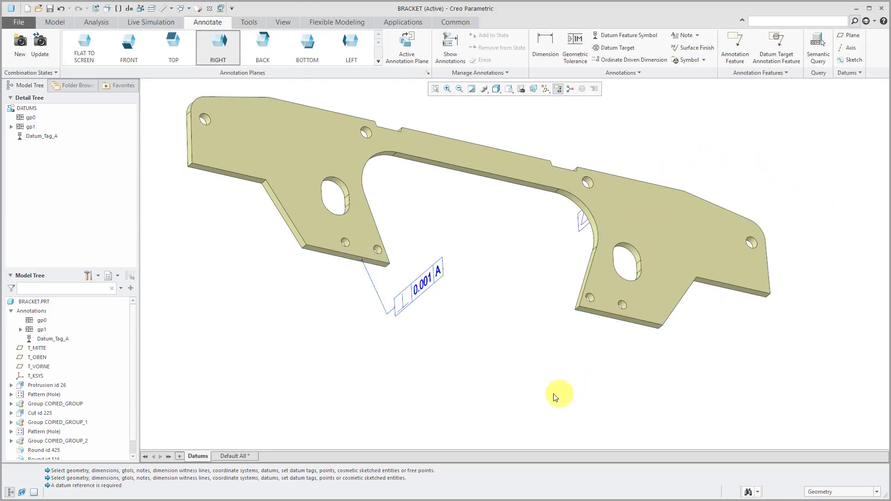
scroll(536, 381, "down", 2)
Attach datum feature symbol B to the 0.001 perpendicularity frame, placed below it
middle_click_drag(529, 354, 546, 359)
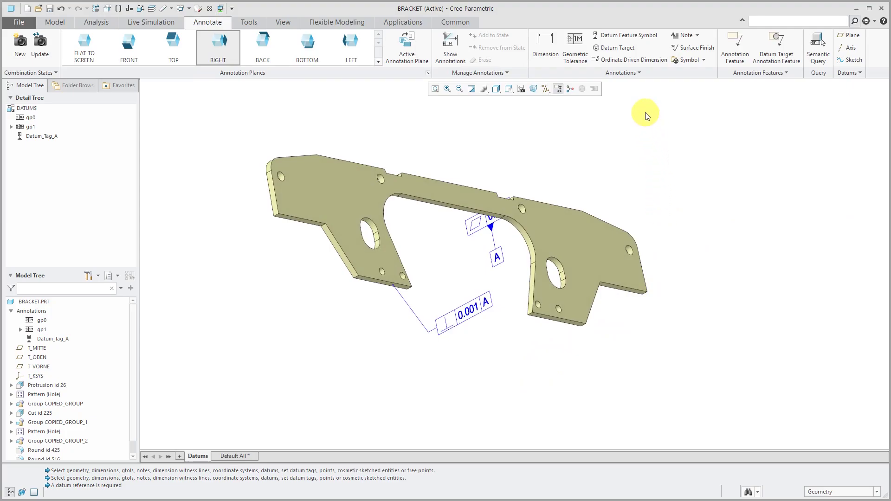
left_click(633, 39)
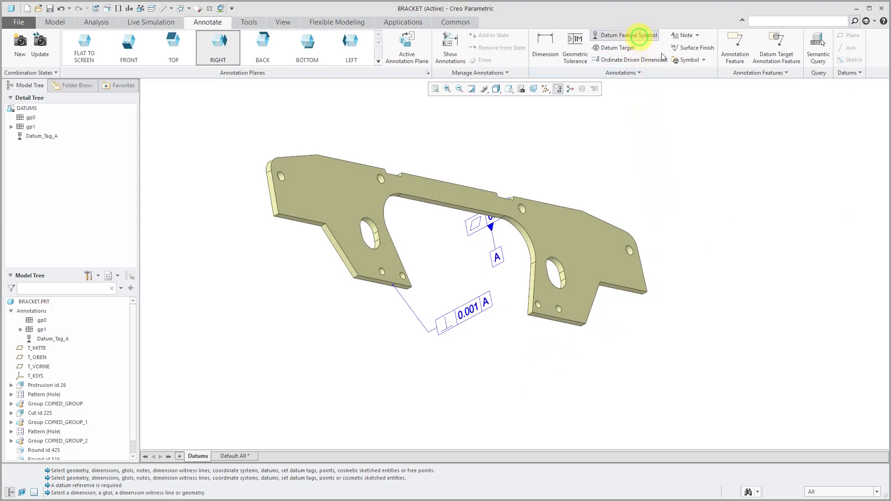
left_click(471, 315)
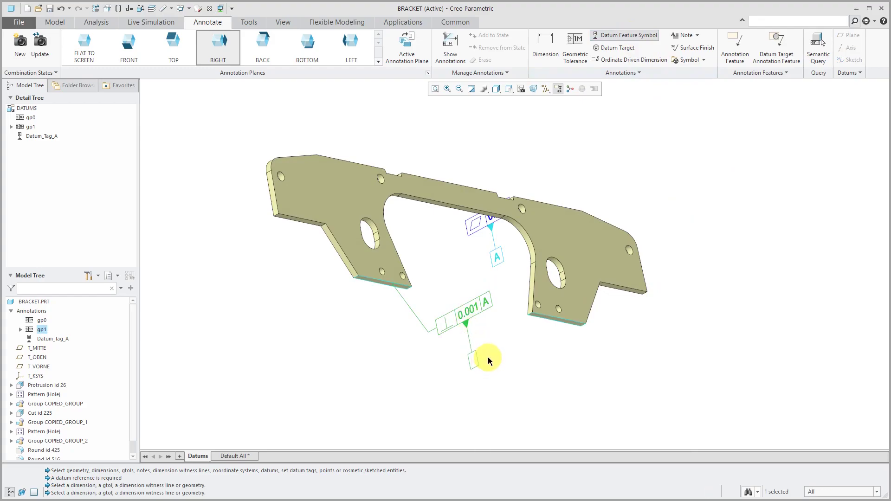
left_click(489, 360)
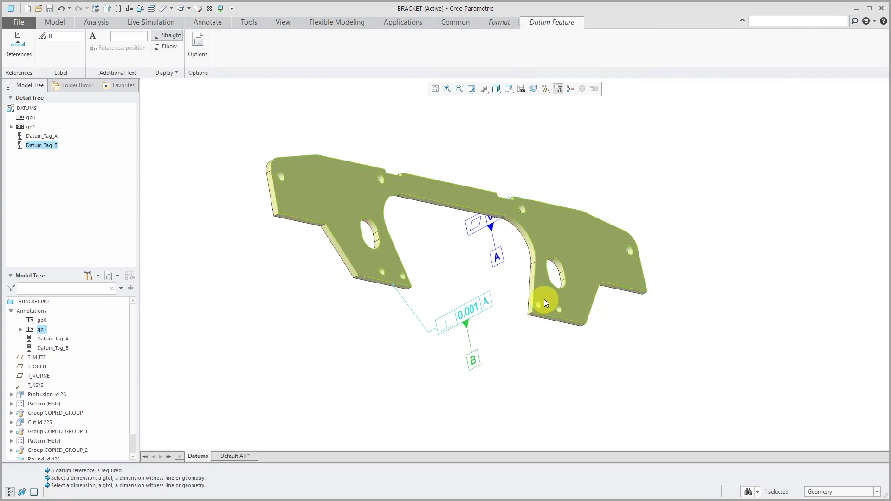
Set datum B's references to the left and right flange bottom faces and finish
left_click(18, 44)
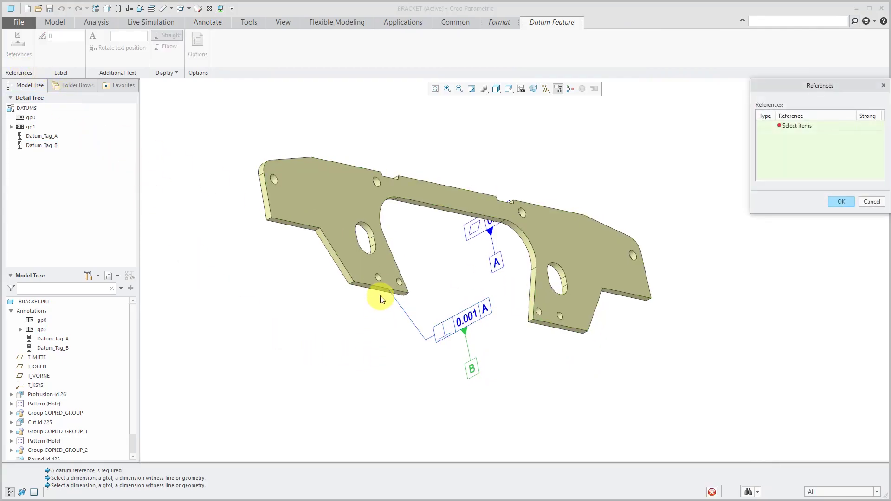
scroll(380, 300, "up", 5)
left_click(373, 308)
scroll(374, 309, "down", 2)
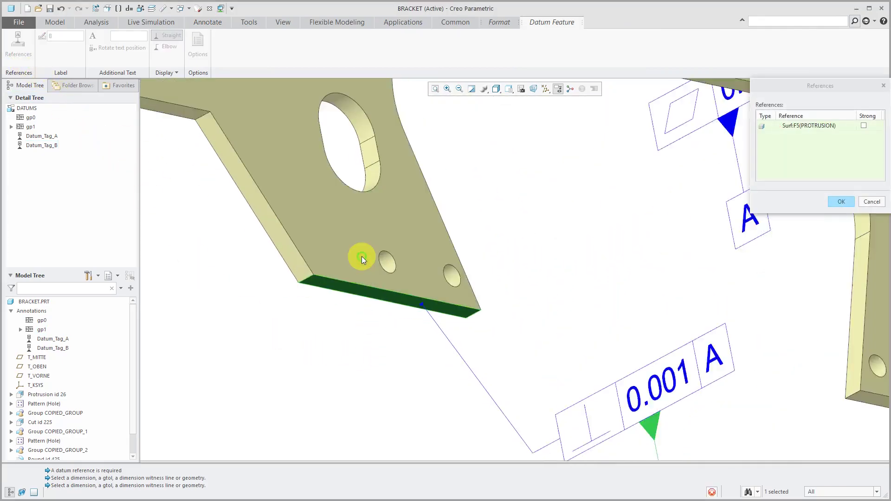
scroll(361, 256, "down", 5)
scroll(675, 362, "up", 4)
left_click(675, 338, "ctrl")
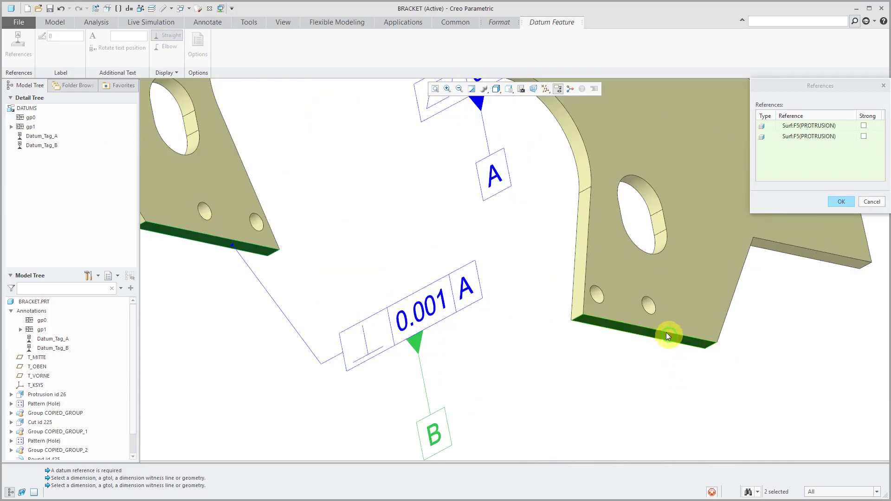
scroll(666, 336, "down", 4)
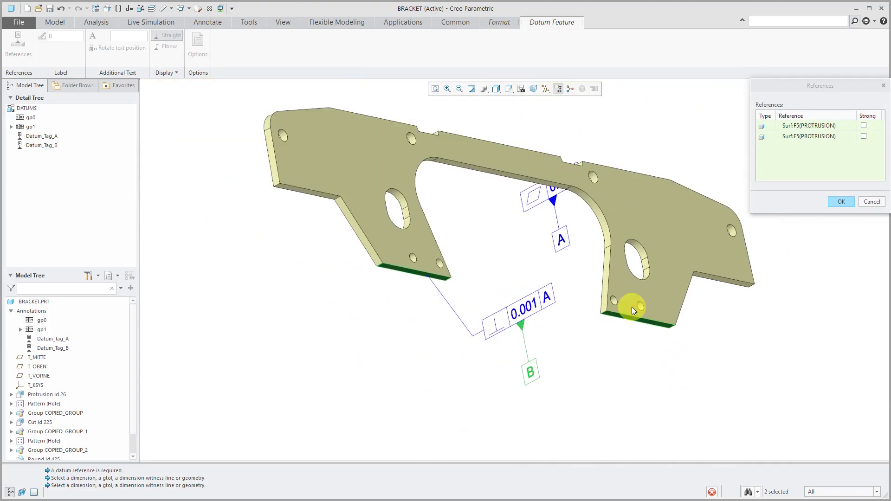
left_click(845, 201)
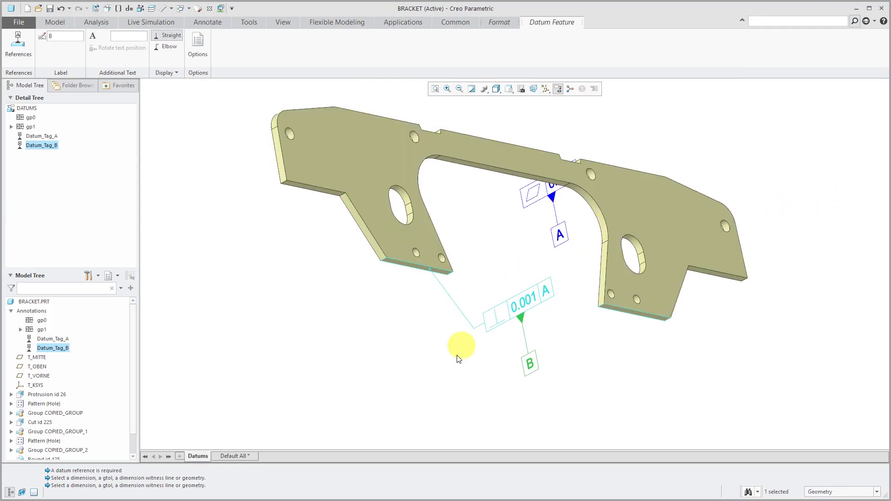
left_click(405, 372)
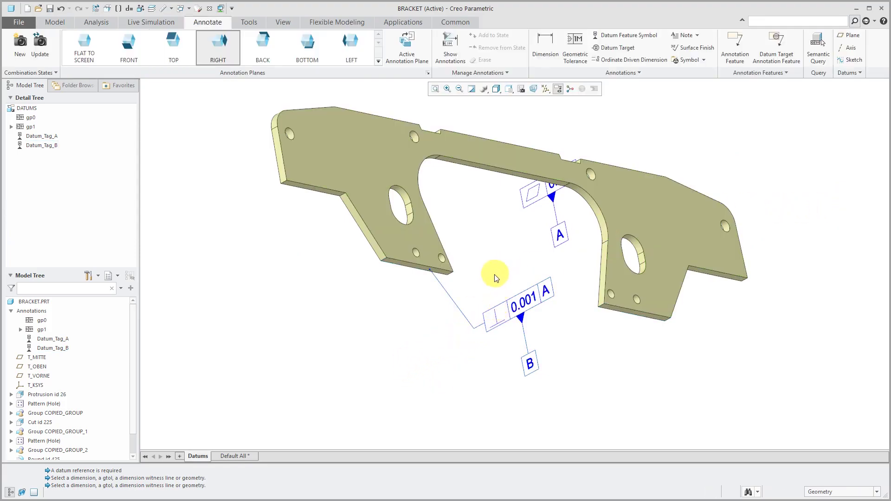
Show the protrusion's 621 overall-length dimension (d6) using Show Annotations
middle_click_drag(499, 269, 489, 299)
scroll(488, 299, "down", 4)
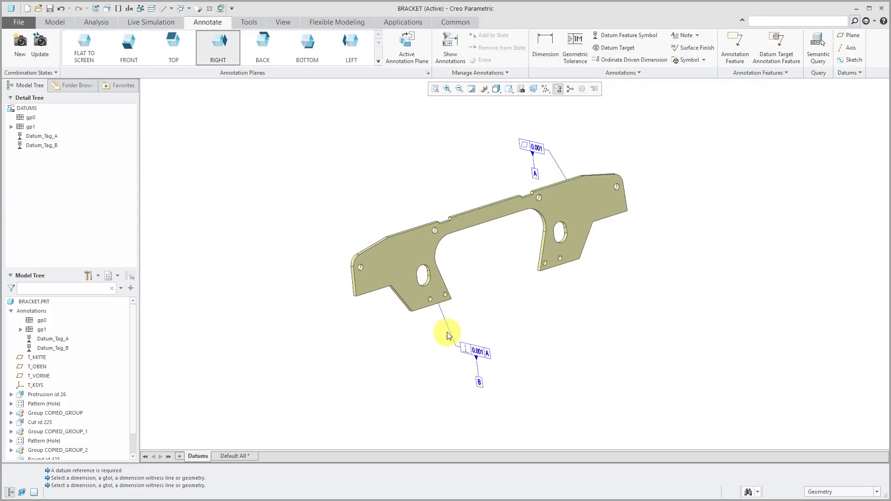
mouse_move(447, 334)
middle_mouse_down()
mouse_move(480, 275)
mouse_move(488, 292)
middle_mouse_up()
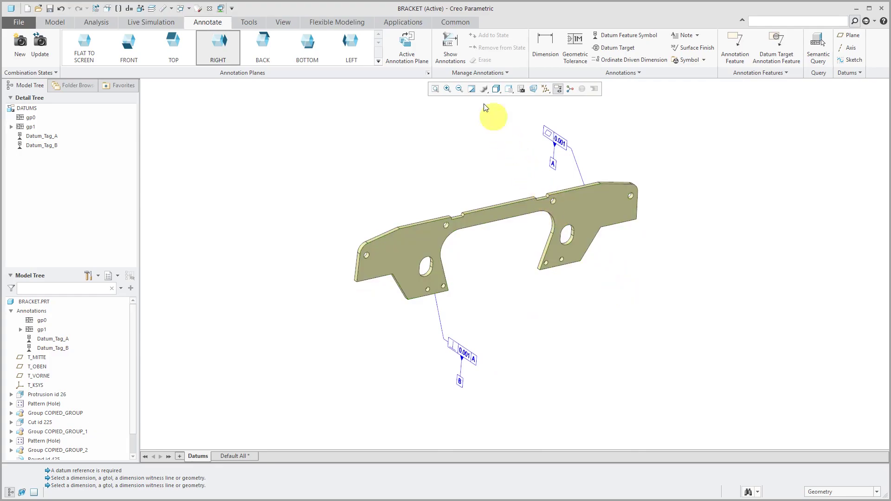
left_click(451, 49)
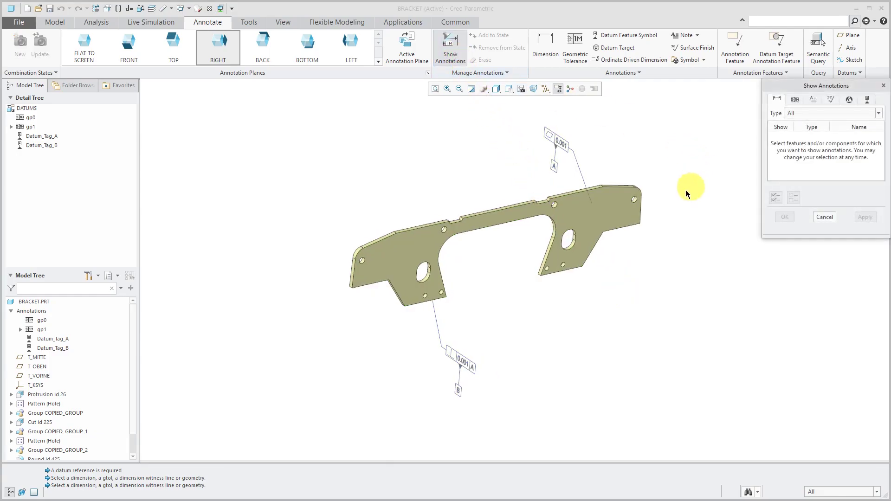
left_click(613, 212)
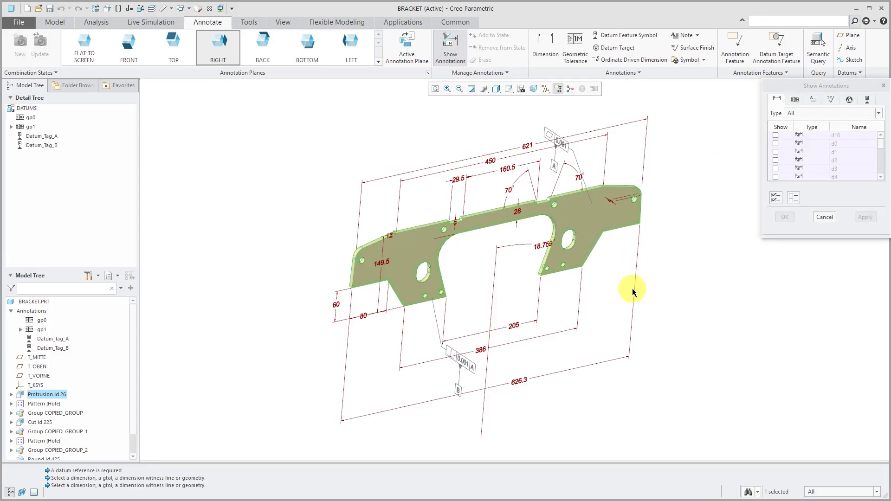
left_click(531, 148)
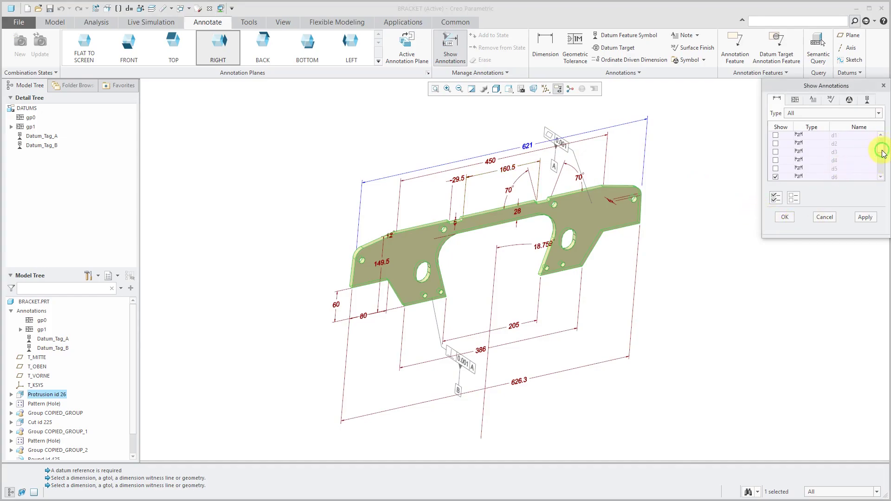
left_click_drag(883, 143, 883, 155)
Confirm the 621 dimension, drag it higher above the bracket, and start a geometric tolerance
left_click(787, 219)
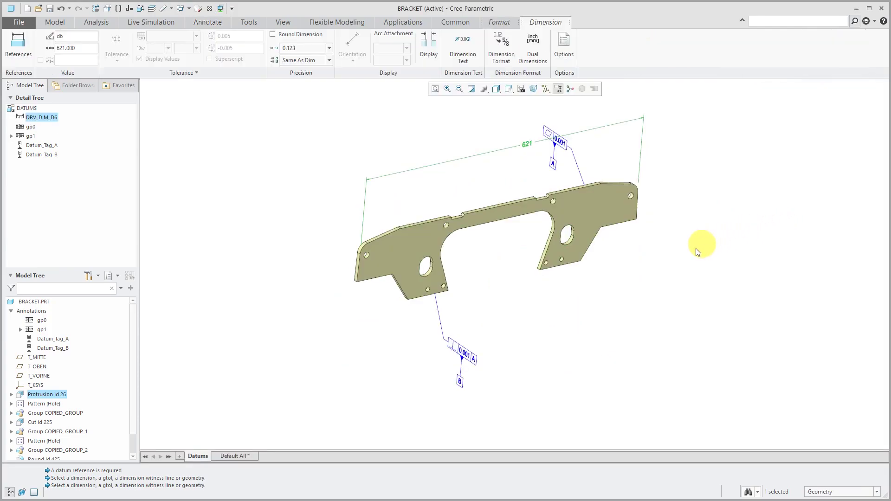
left_click_drag(530, 143, 502, 127)
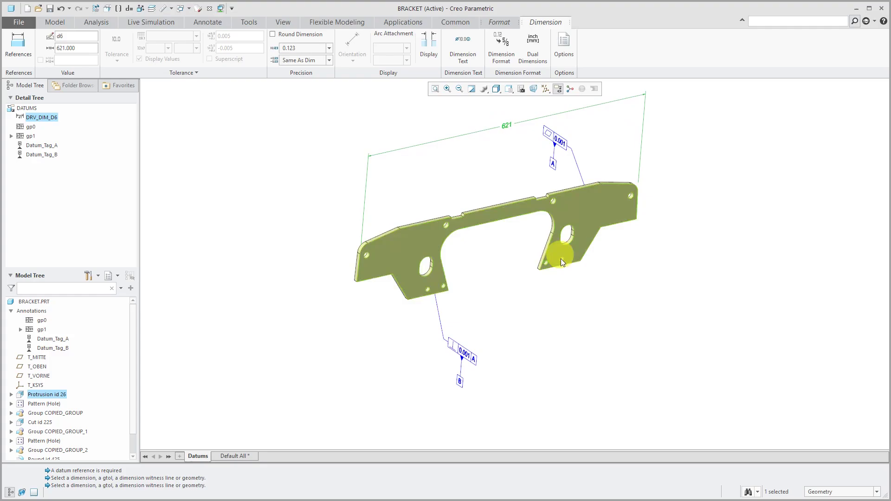
left_click(654, 336)
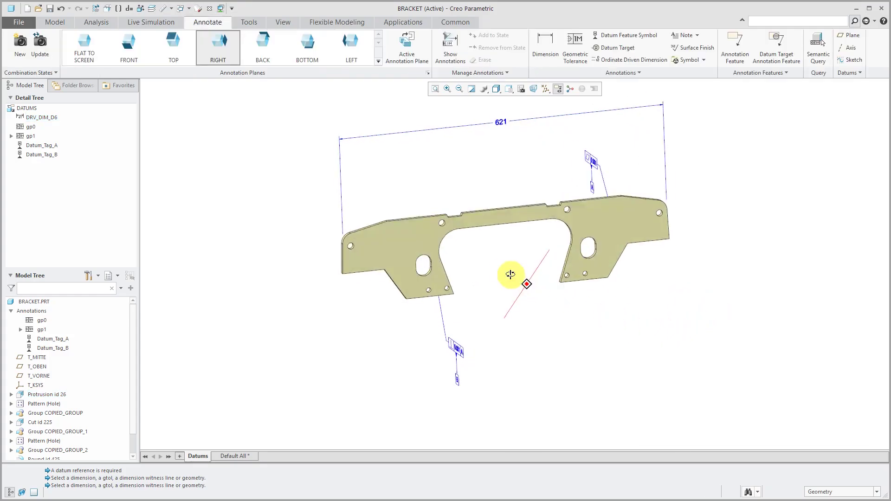
middle_click_drag(606, 313, 531, 279)
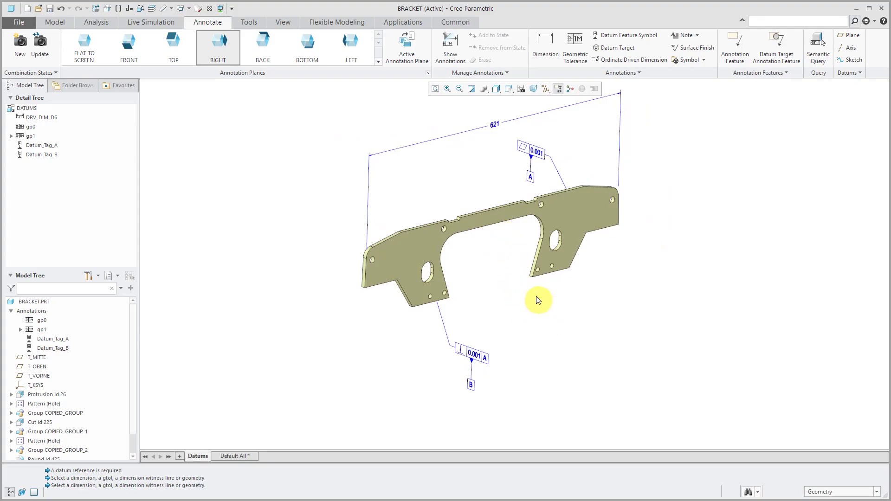
left_click(576, 47)
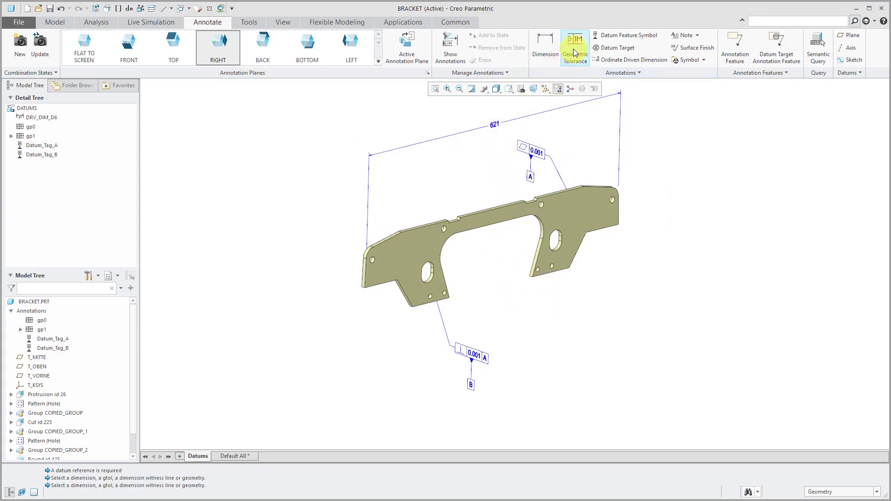
Place the 0.001 A tolerance at the 621 dimension, referencing both bracket end faces
left_click(494, 125)
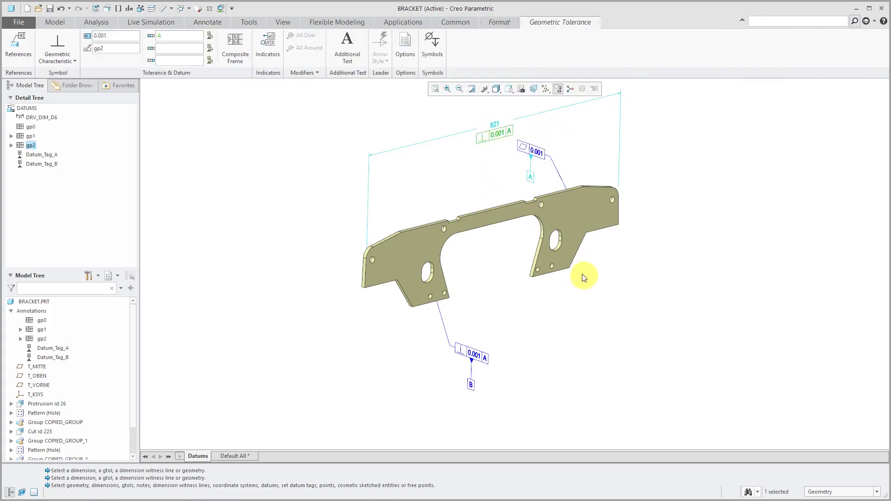
left_click(18, 46)
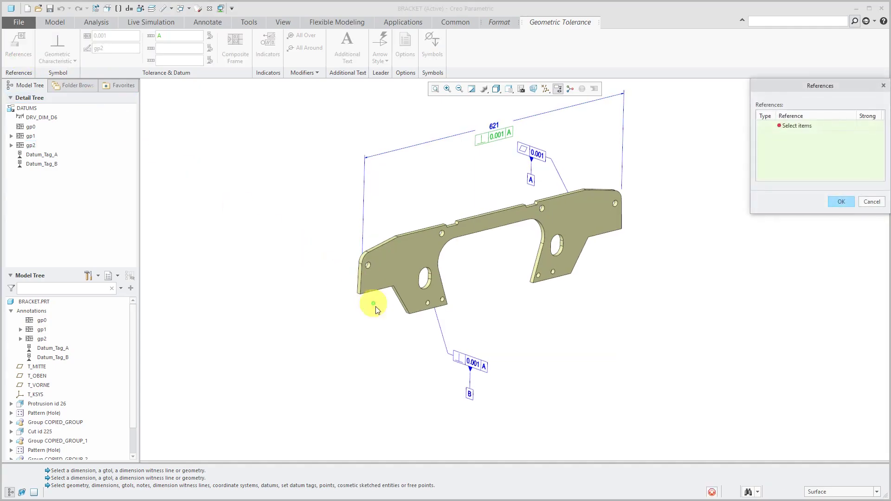
scroll(382, 299, "up", 4)
left_click(365, 280)
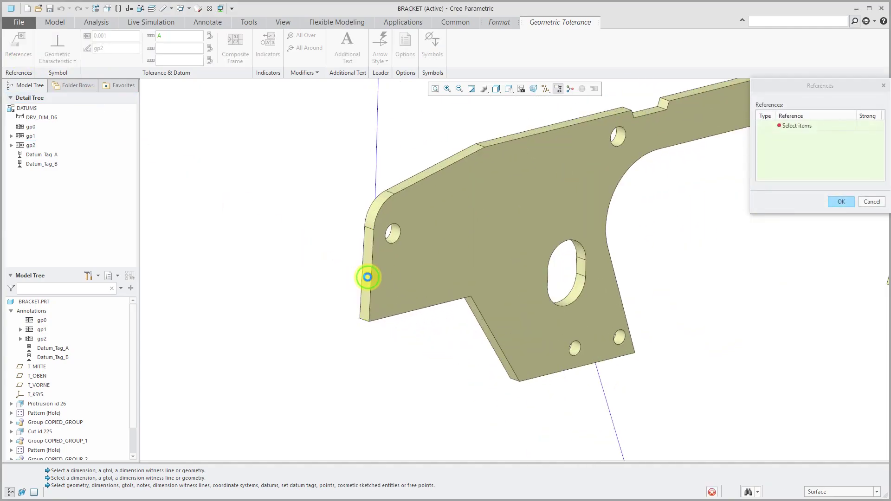
scroll(356, 289, "down", 2)
mouse_move(351, 292)
middle_mouse_down()
mouse_move(395, 281)
mouse_move(340, 257)
middle_mouse_up()
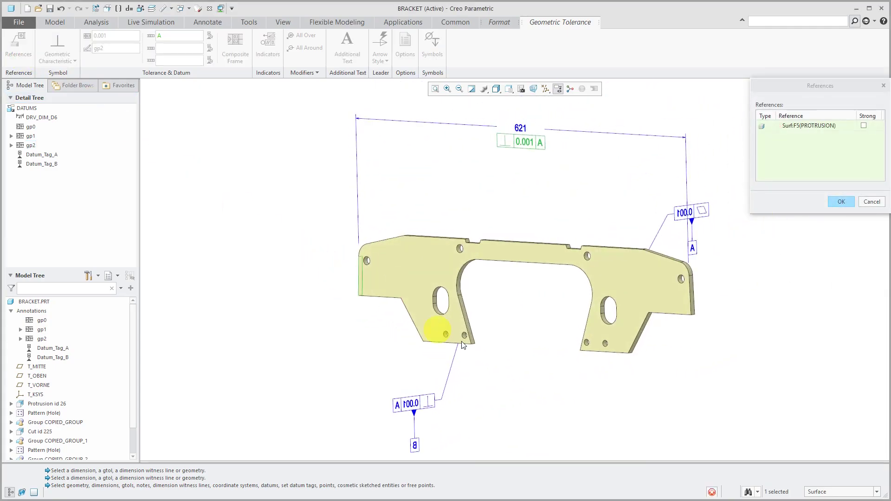
scroll(695, 303, "up", 6)
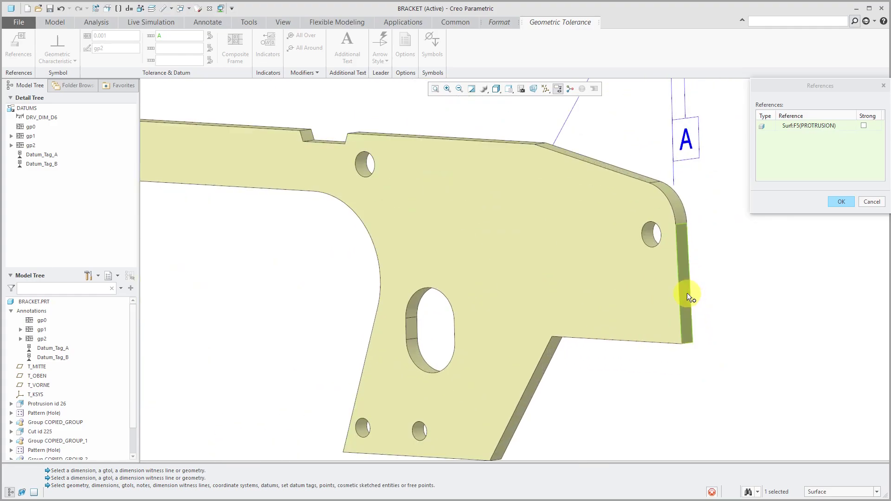
left_click(688, 293)
scroll(605, 249, "down", 6)
scroll(605, 249, "down", 4)
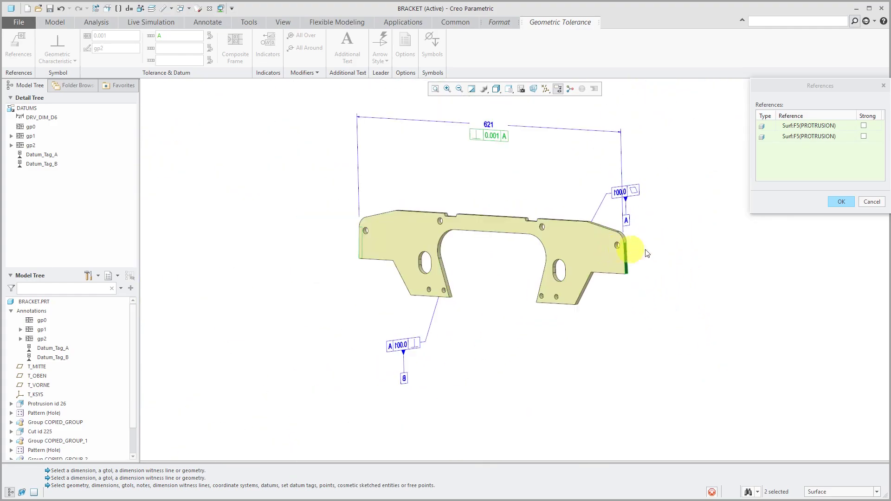
left_click(843, 202)
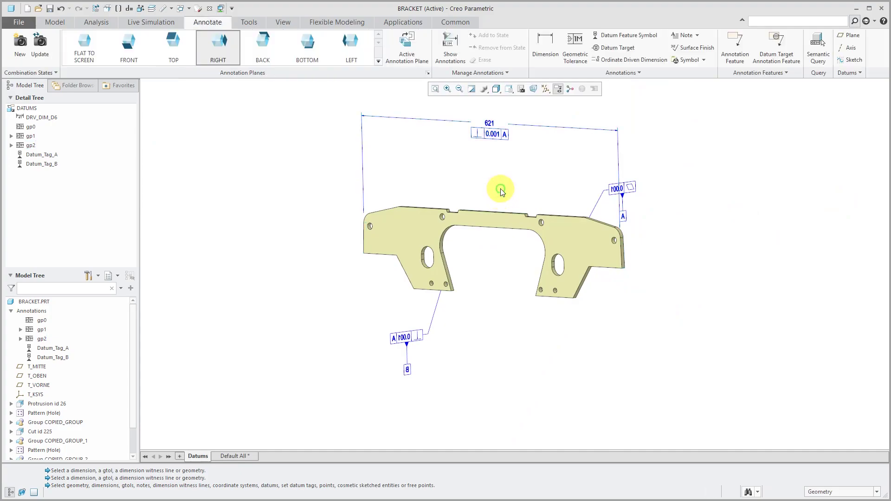
Attach datum tag C to the 0.001 A tolerance frame, placed just below it
left_click(629, 35)
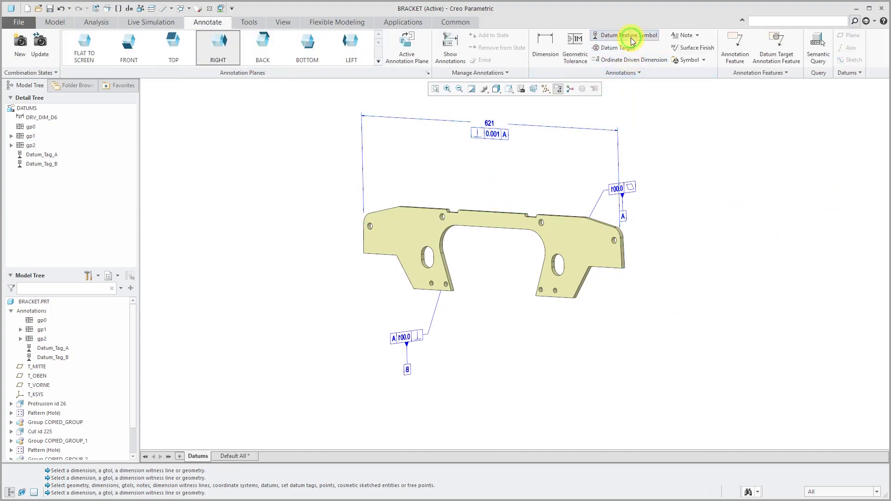
left_click(494, 138)
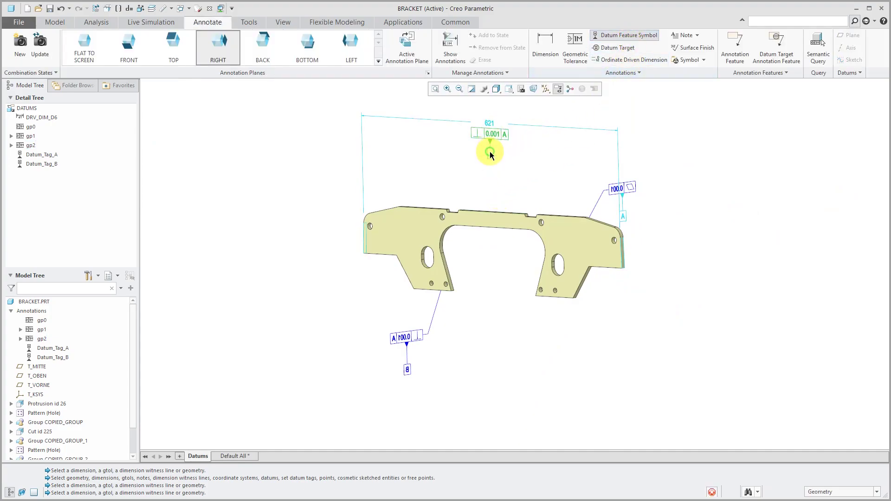
left_click(491, 169)
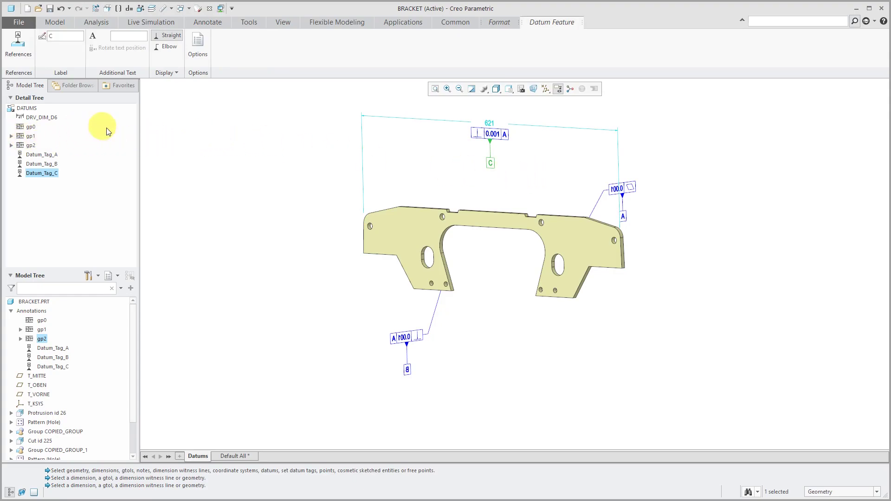
Set datum C's references to the bracket's left and right end faces
left_click(18, 45)
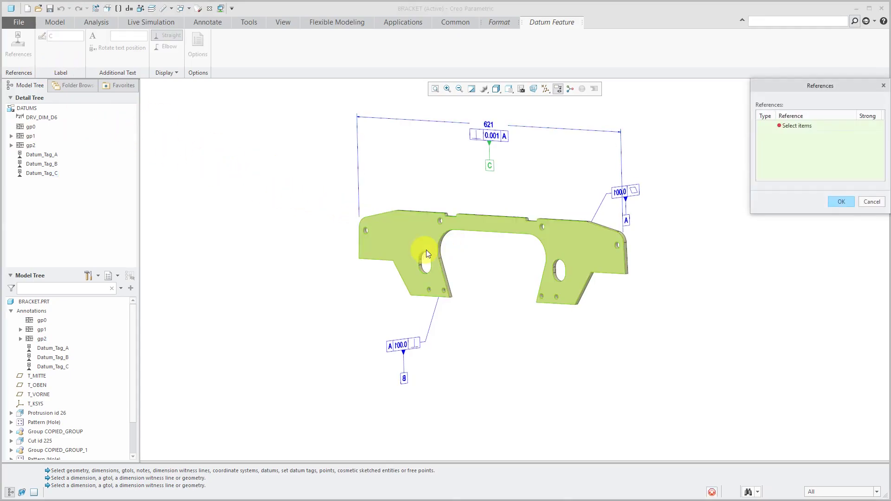
middle_click_drag(419, 228, 488, 247)
scroll(352, 243, "up", 3)
scroll(352, 243, "up", 3)
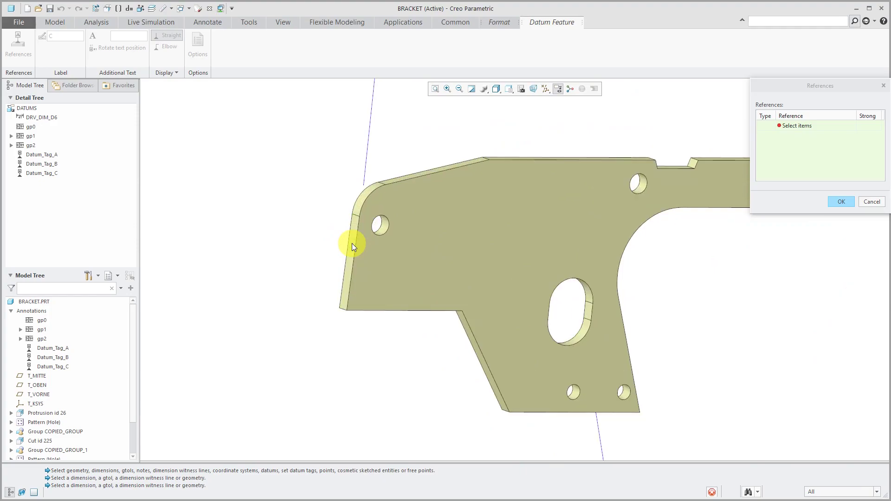
scroll(352, 243, "up", 3)
scroll(353, 247, "up", 2)
left_click(348, 241)
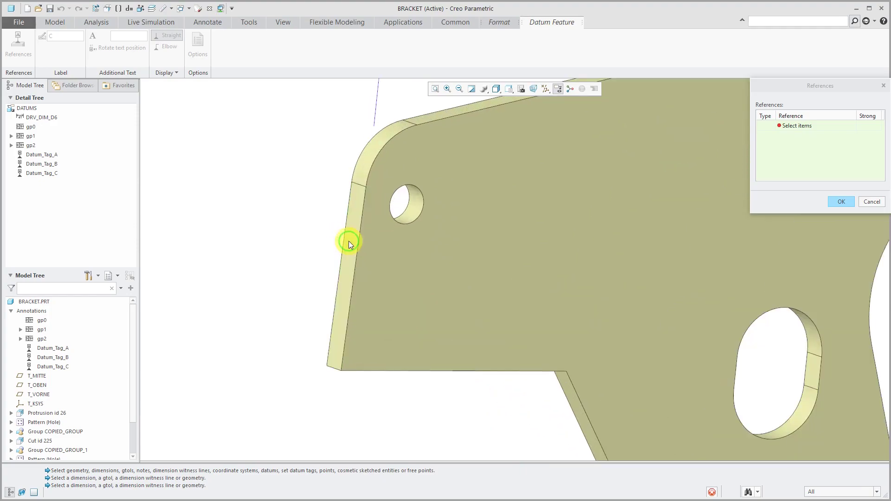
scroll(335, 241, "down", 4)
scroll(300, 243, "down", 3)
scroll(300, 244, "down", 2)
middle_click_drag(476, 280, 401, 289)
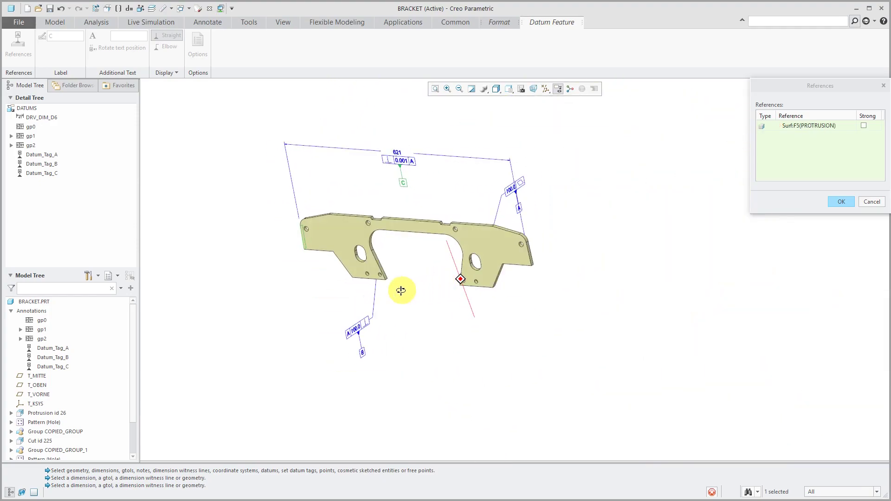
scroll(518, 261, "up", 5)
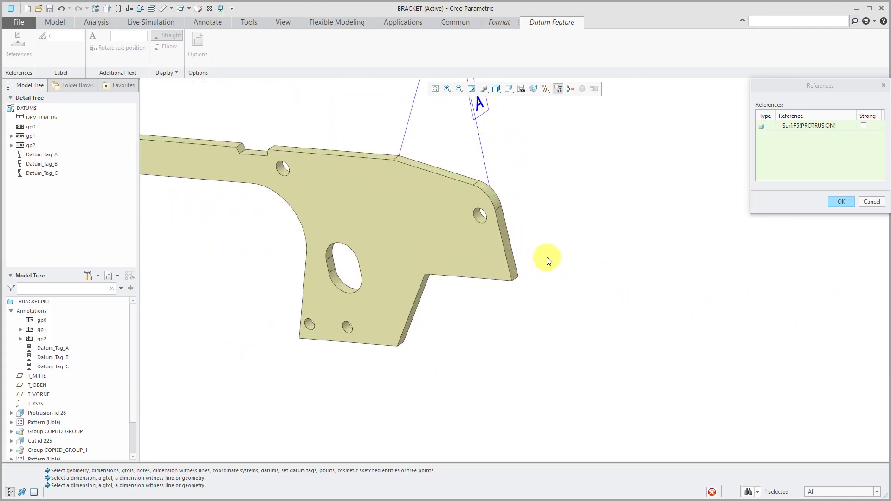
left_click(510, 244)
scroll(614, 289, "down", 5)
scroll(617, 289, "down", 2)
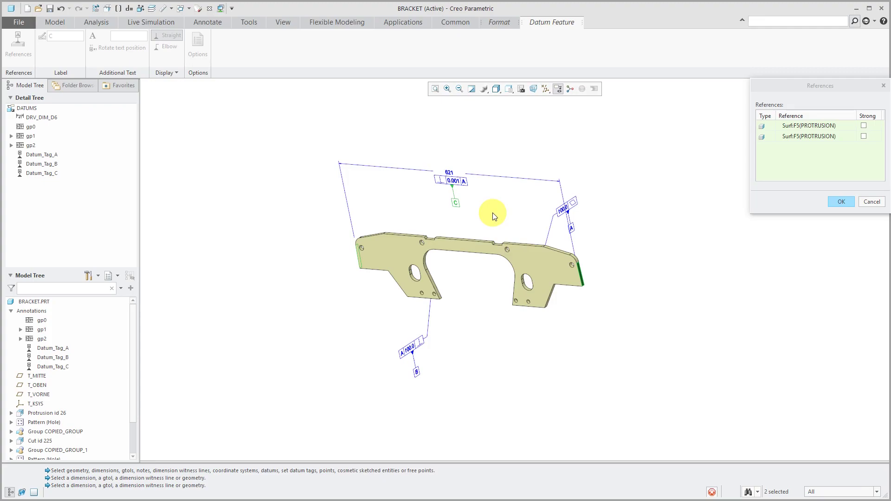
left_click(849, 204)
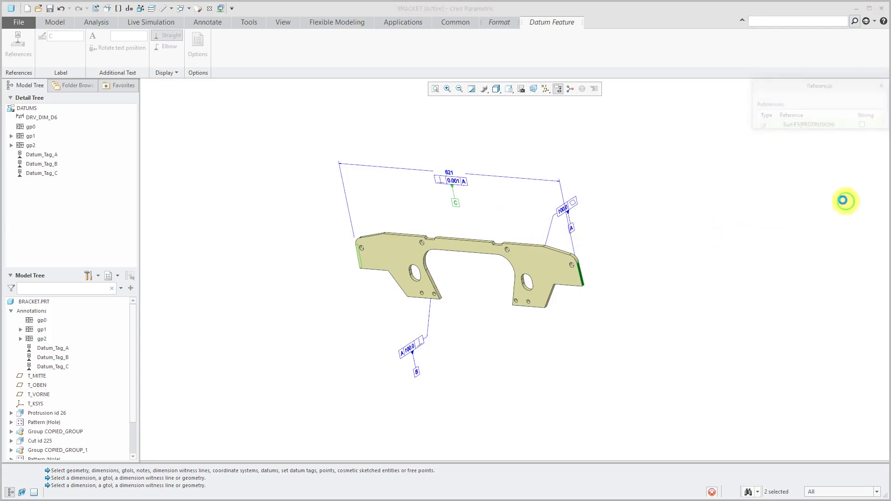
Finish datum C, then expand gp1 in the Detail Tree and select DRF1
middle_click(701, 185)
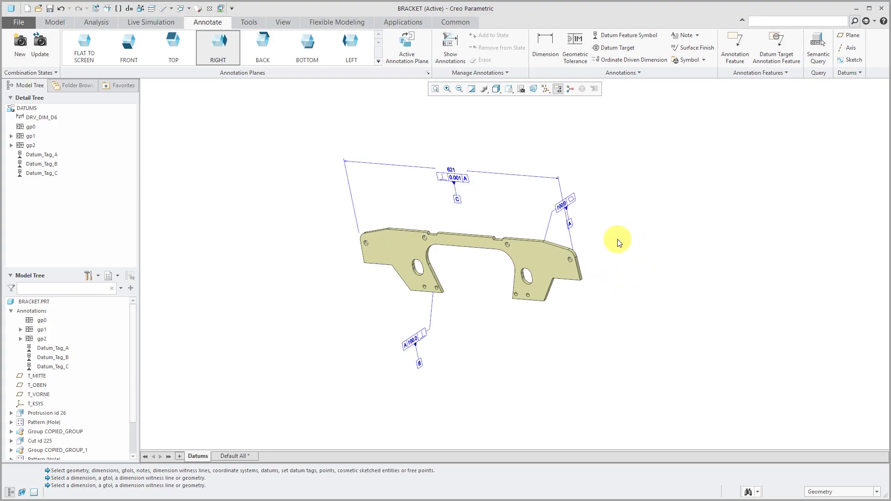
mouse_move(618, 239)
middle_mouse_down()
mouse_move(648, 240)
mouse_move(618, 229)
mouse_move(630, 240)
middle_mouse_up()
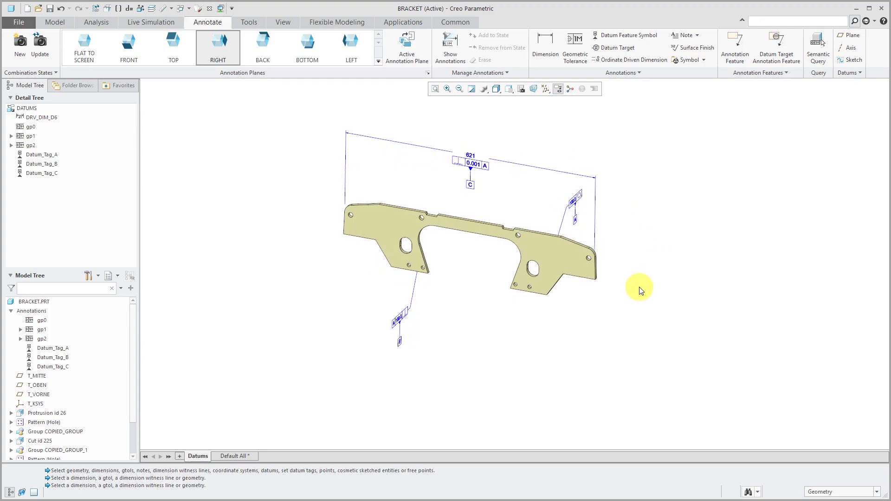
left_click(11, 136)
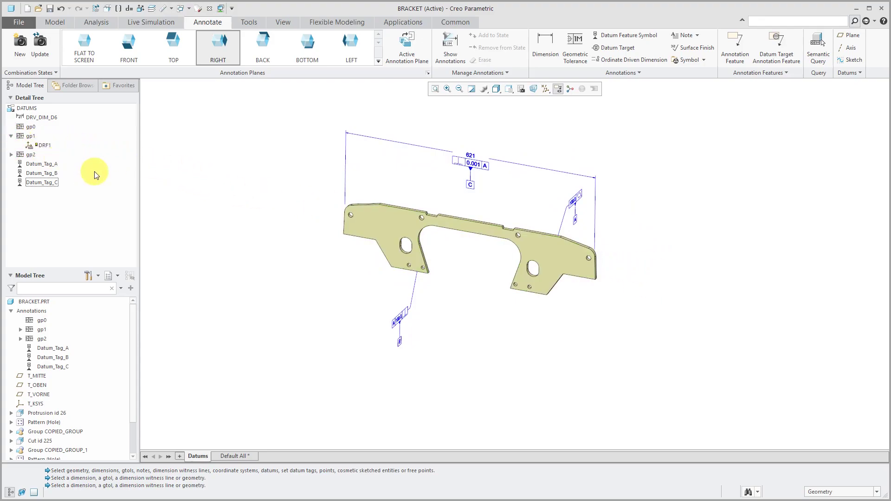
left_click(29, 137)
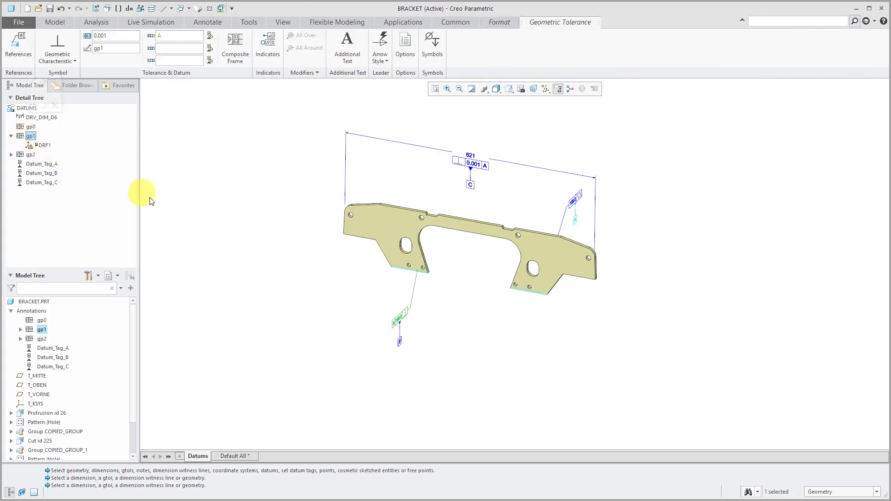
left_click(43, 146)
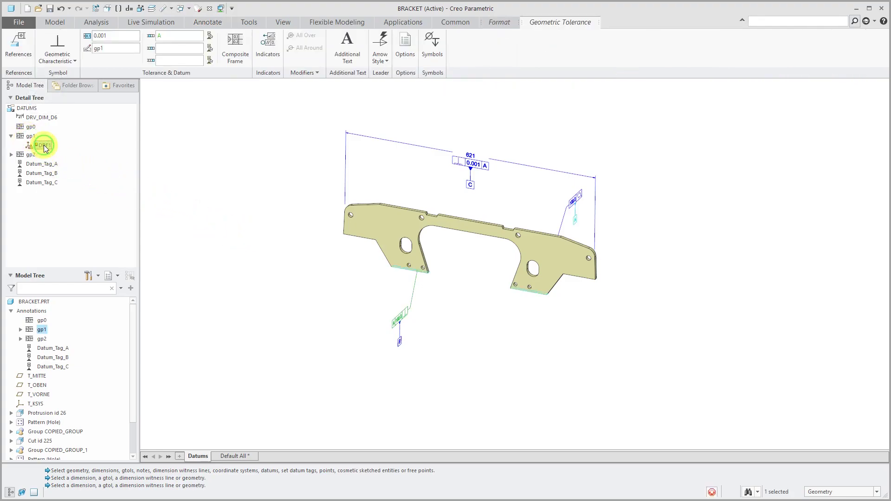
Define DRF1's coordinate system with a bracket face and the bottom face as origin references
right_click(45, 148)
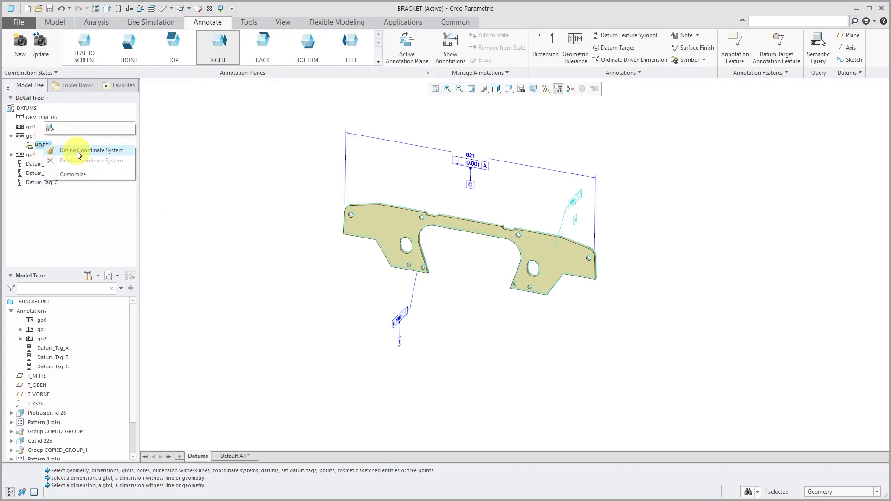
left_click(90, 151)
mouse_move(490, 297)
middle_mouse_down()
mouse_move(451, 265)
mouse_move(488, 258)
middle_mouse_up()
scroll(493, 237, "up", 3)
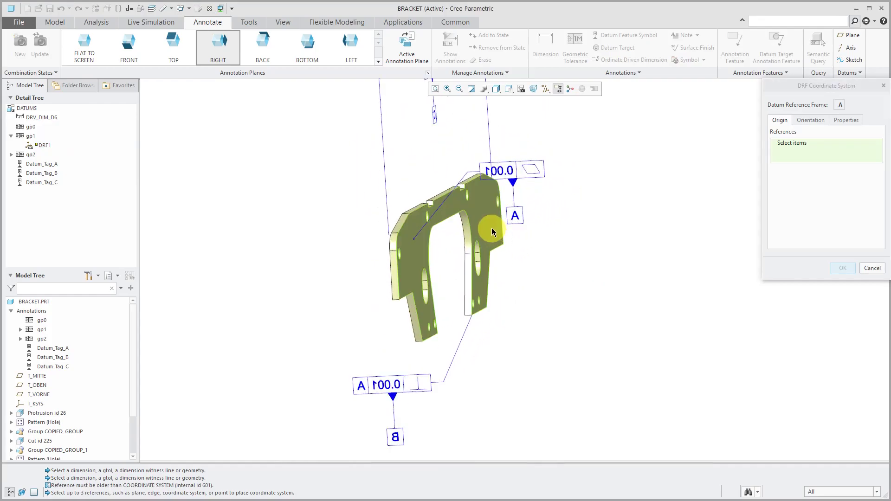
left_click(491, 226)
mouse_move(501, 258)
middle_mouse_down()
mouse_move(550, 261)
mouse_move(430, 358)
middle_mouse_up()
scroll(551, 261, "up", 3)
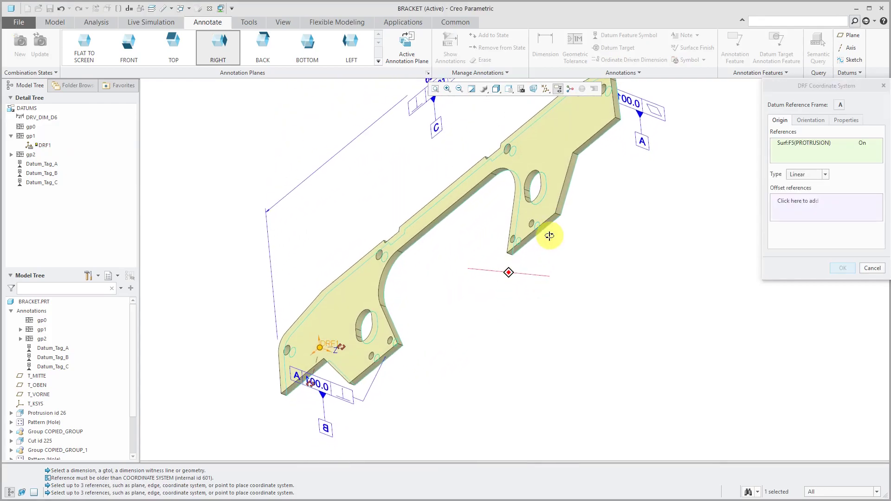
scroll(431, 357, "up", 3)
left_click(384, 341)
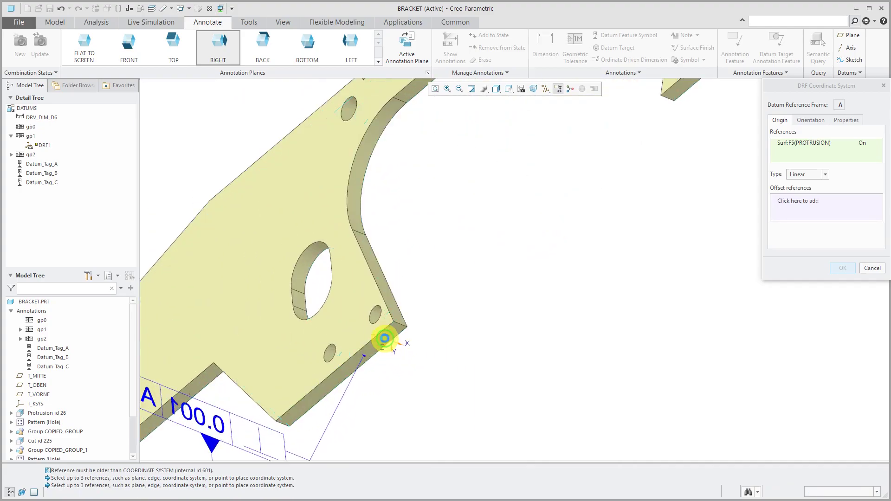
scroll(385, 342, "down", 1)
scroll(385, 341, "down", 3)
Turn on datum plane display and add T_MITTE as the third origin reference
middle_click_drag(409, 312, 421, 348)
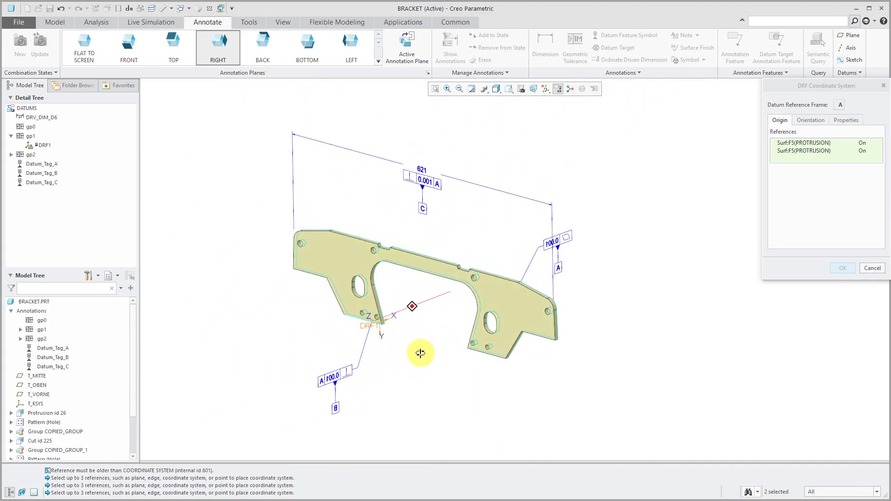
left_click(546, 89)
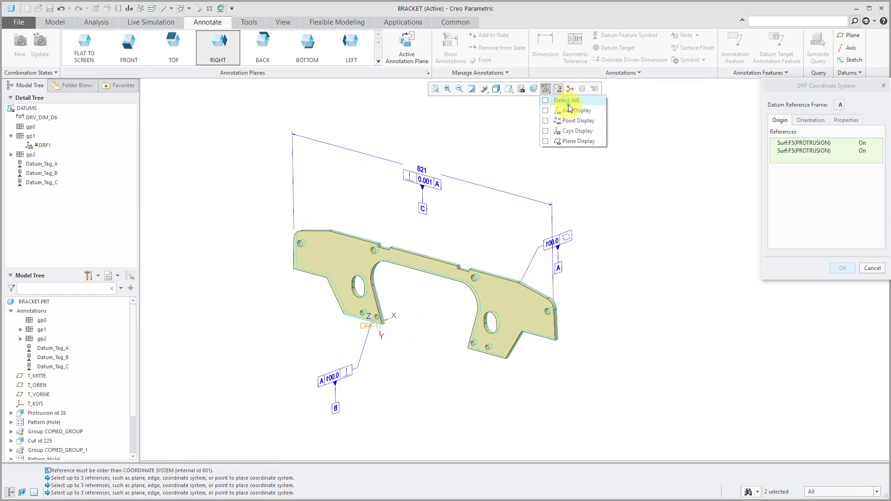
left_click(579, 142)
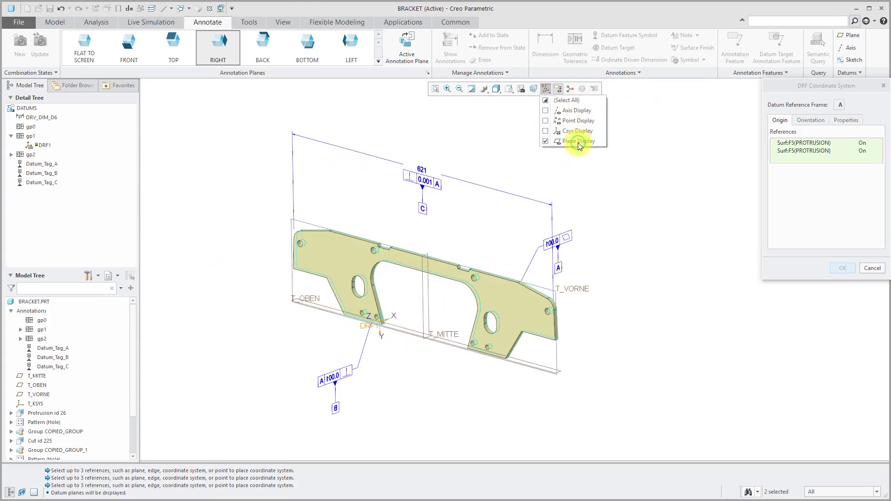
left_click(452, 302)
scroll(421, 306, "up", 3)
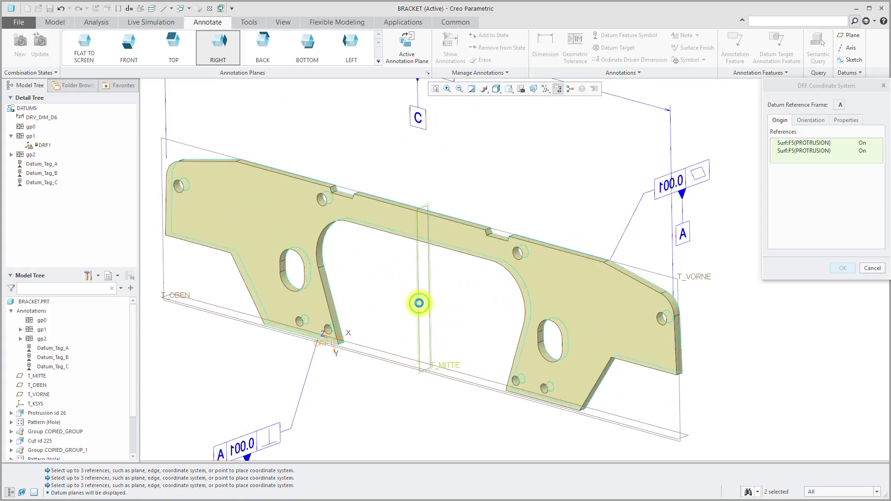
left_click(419, 303)
scroll(429, 300, "down", 2)
scroll(429, 300, "down", 2)
scroll(429, 300, "down", 2)
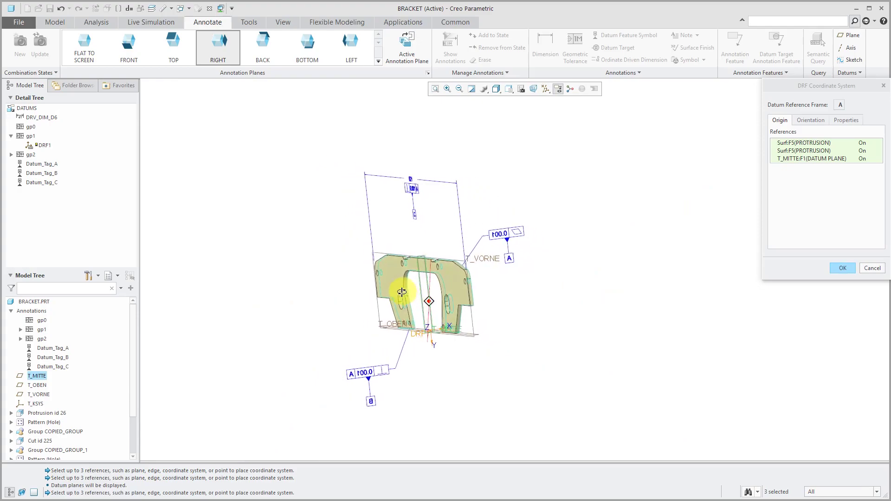
middle_click_drag(402, 292, 446, 293)
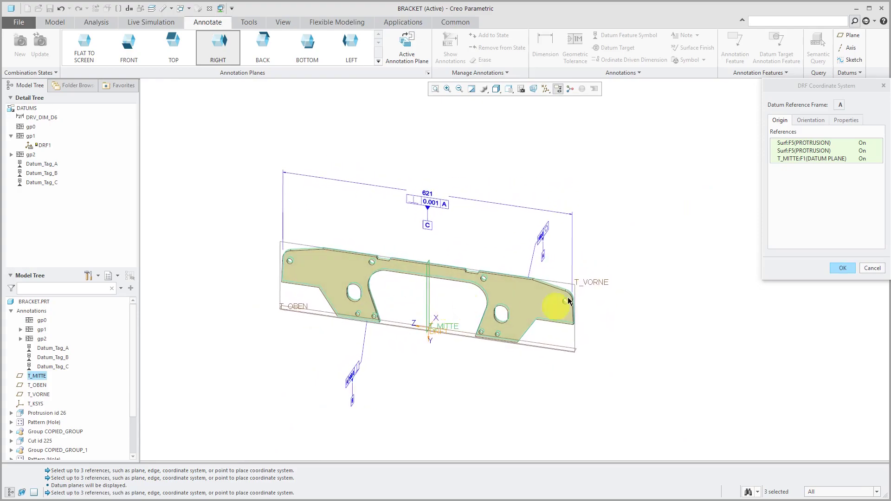
Make DRF1's first orientation reference determine the Z axis
left_click(810, 121)
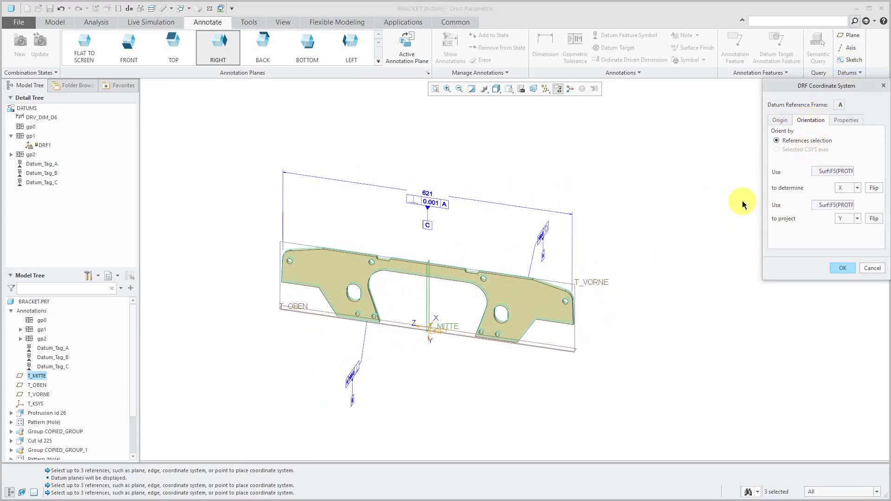
mouse_move(610, 356)
middle_mouse_down()
mouse_move(574, 307)
mouse_move(512, 312)
middle_mouse_up()
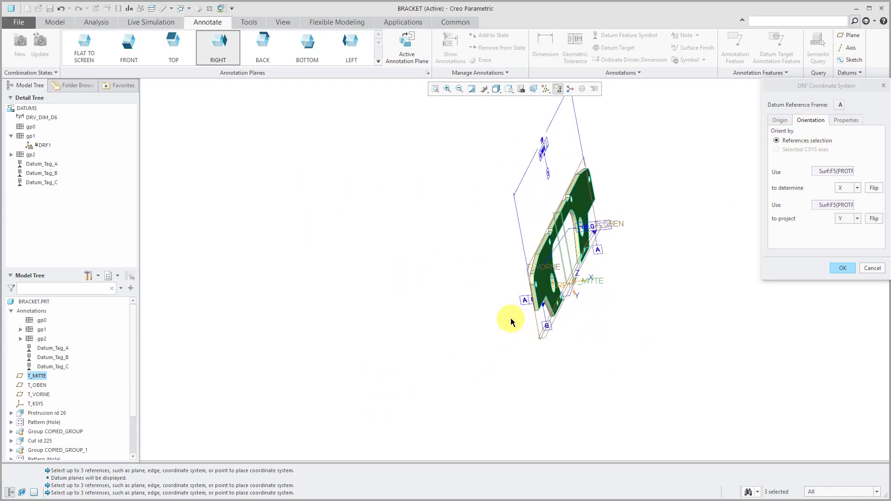
left_click(858, 189)
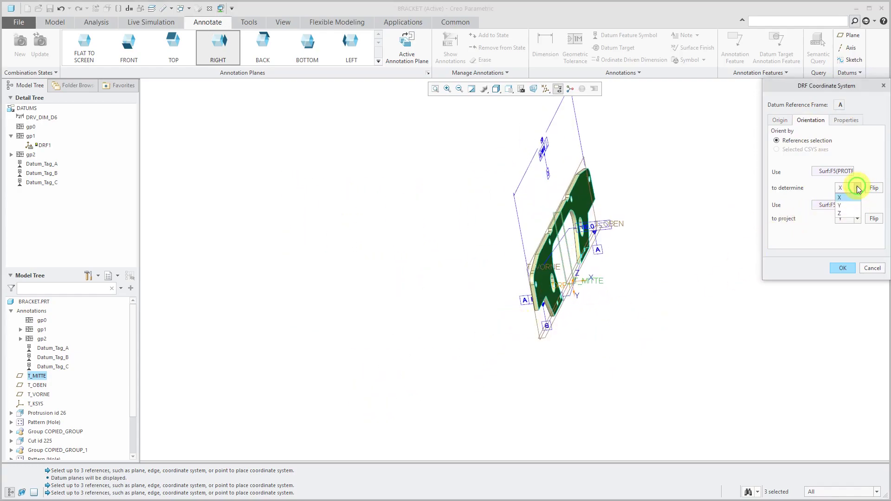
left_click(846, 216)
middle_click_drag(534, 299, 578, 275)
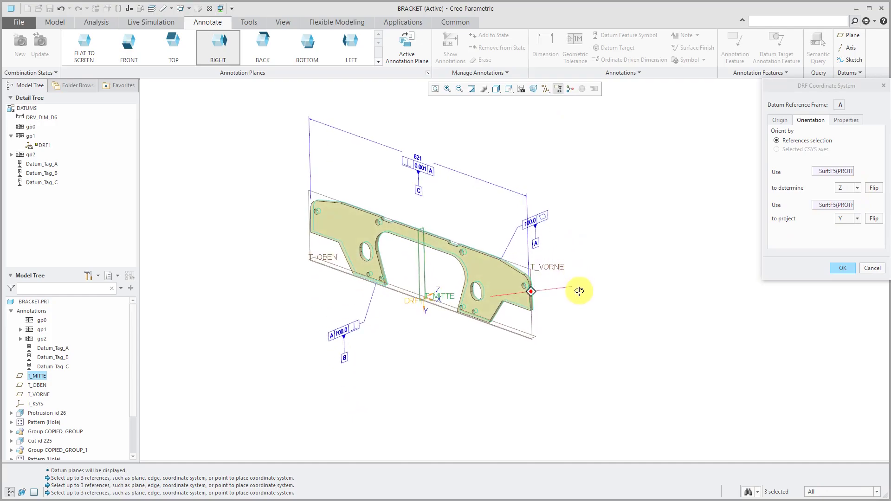
scroll(400, 301, "up", 4)
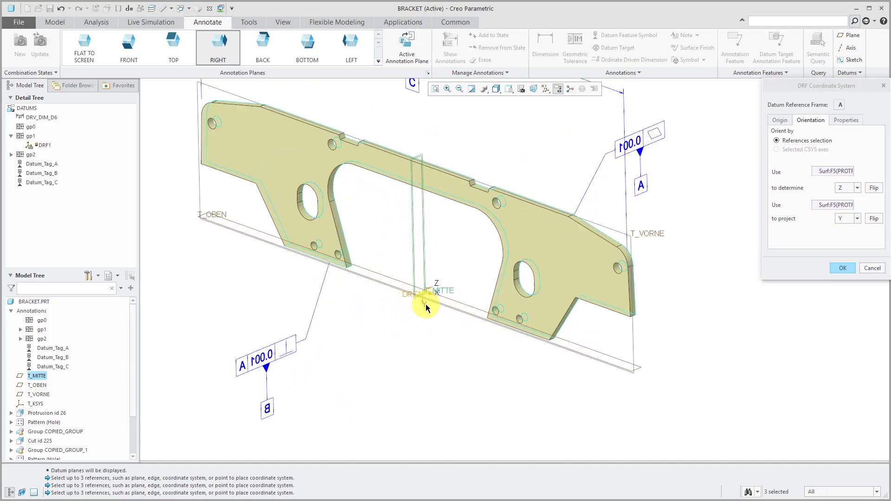
Flip the coordinate system axes as needed and apply DRF1's coordinate system
left_click(874, 188)
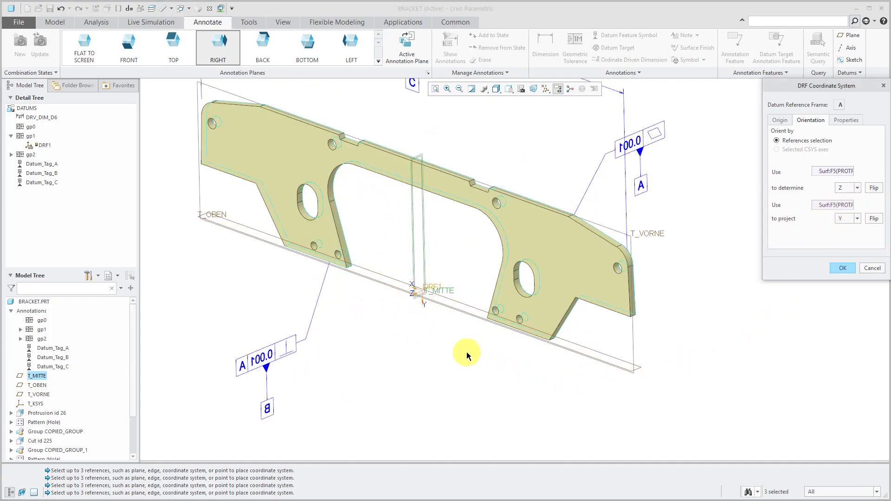
mouse_move(466, 356)
middle_mouse_down()
mouse_move(474, 303)
mouse_move(481, 311)
mouse_move(652, 213)
middle_mouse_up()
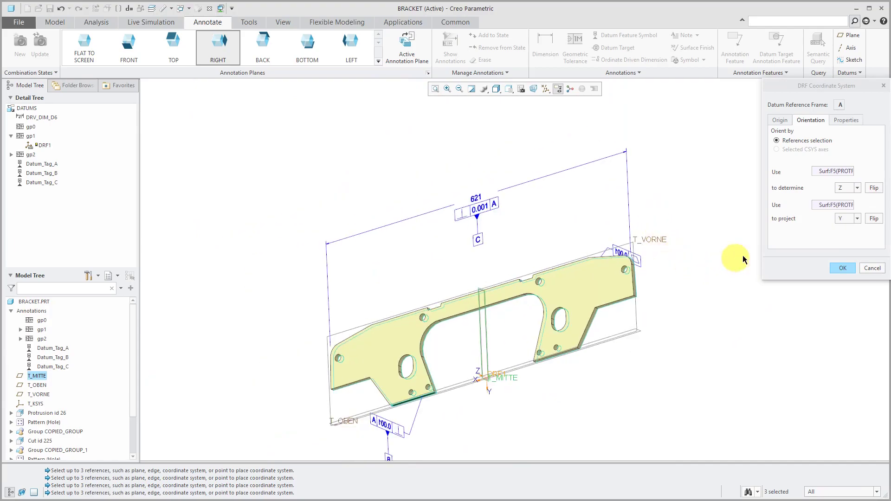
left_click(874, 218)
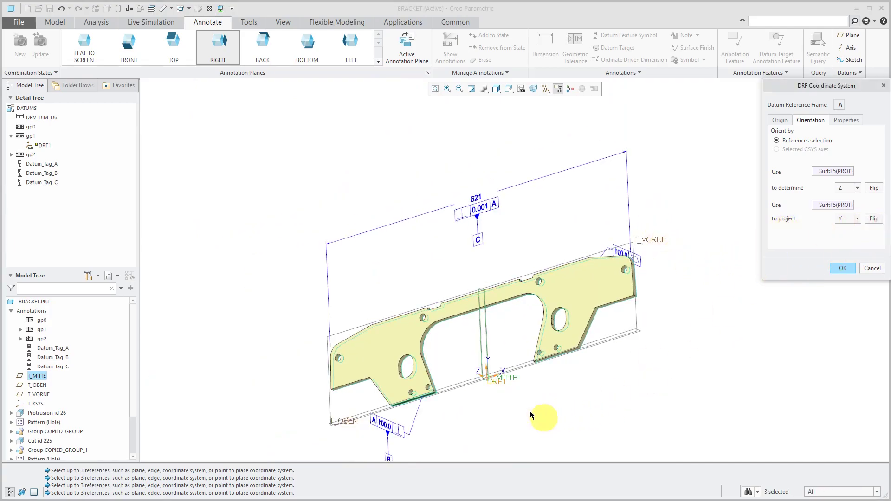
middle_click_drag(531, 416, 481, 418)
scroll(512, 307, "down", 5)
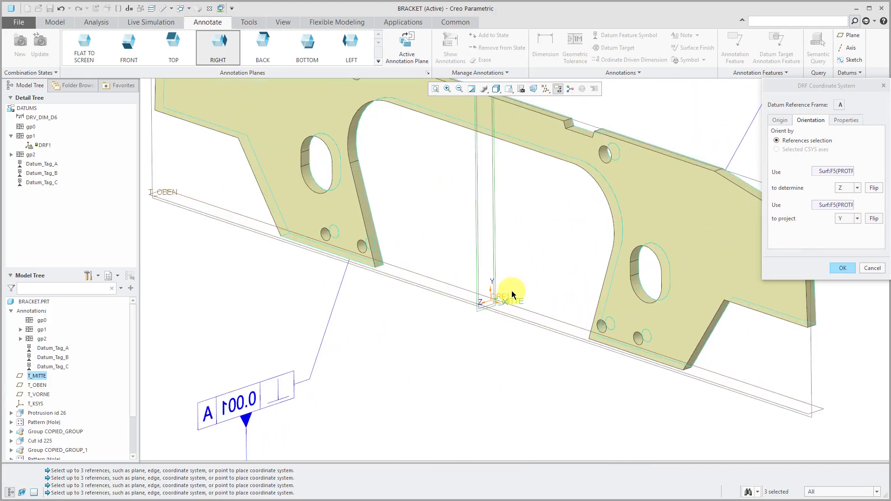
scroll(503, 373, "up", 3)
scroll(479, 345, "up", 2)
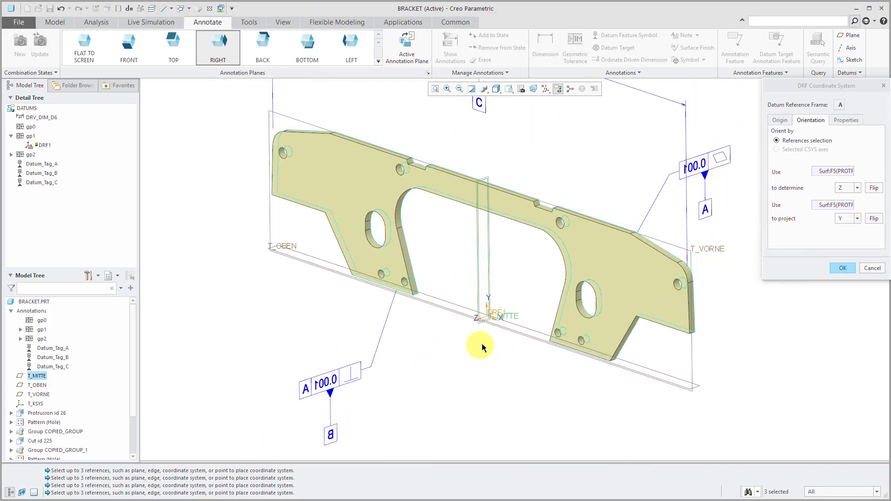
left_click(844, 269)
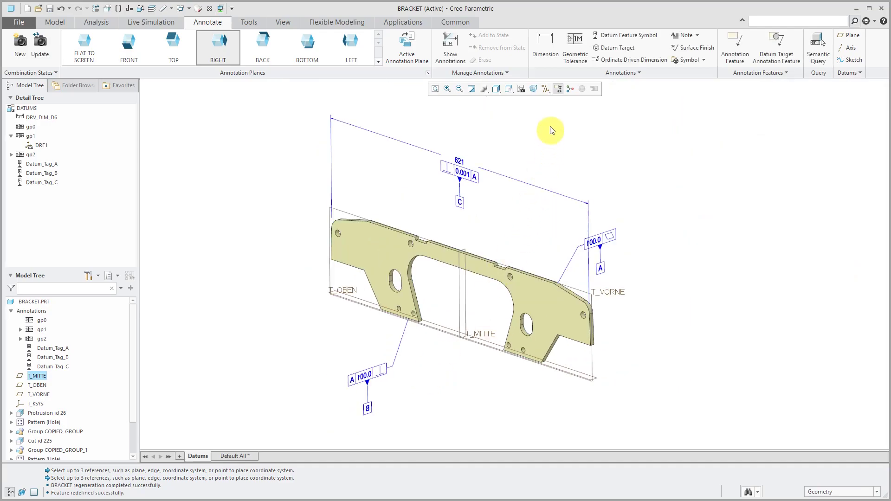
left_click(550, 90)
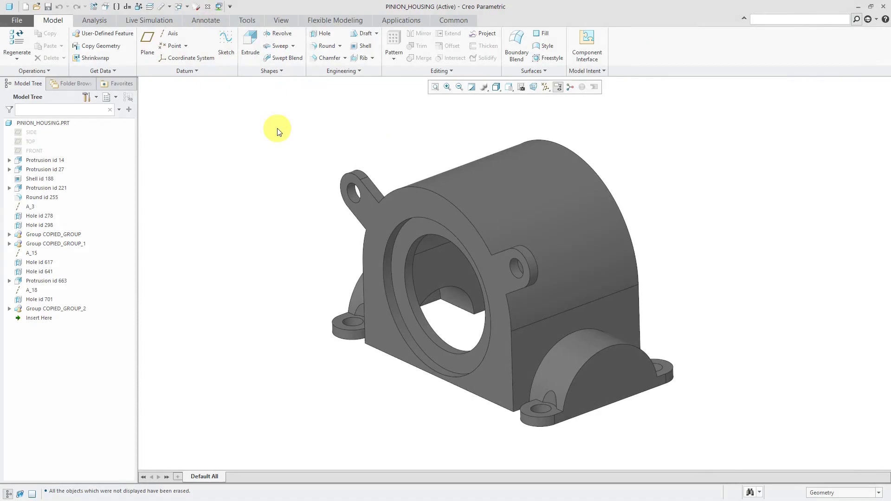
Add combination state Comb0001 to the pinion housing and rename it Datums
left_click(204, 21)
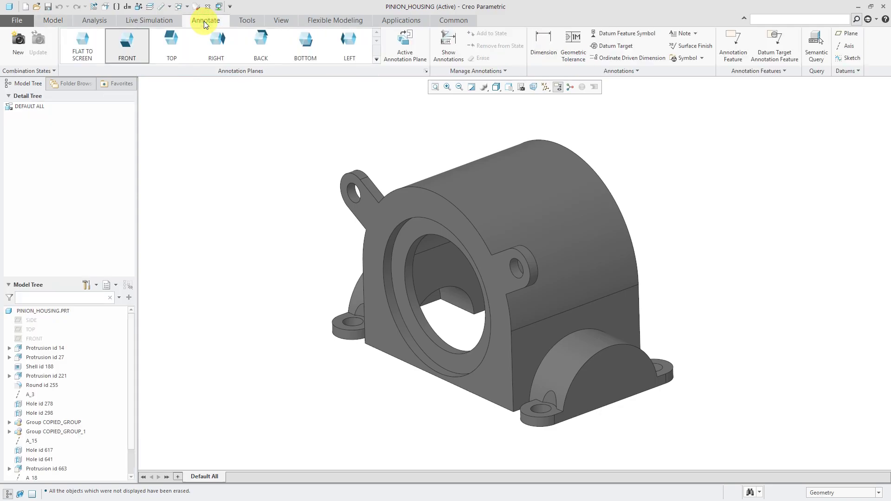
left_click(18, 50)
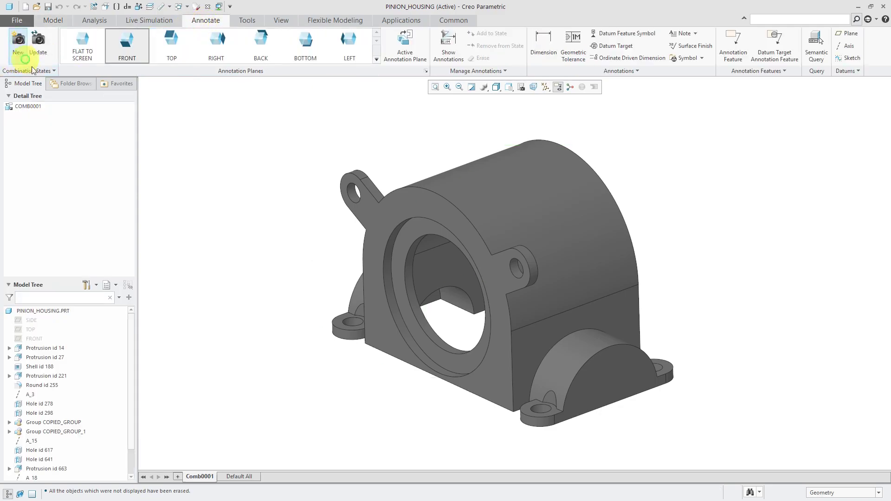
right_click(209, 476)
left_click(235, 398)
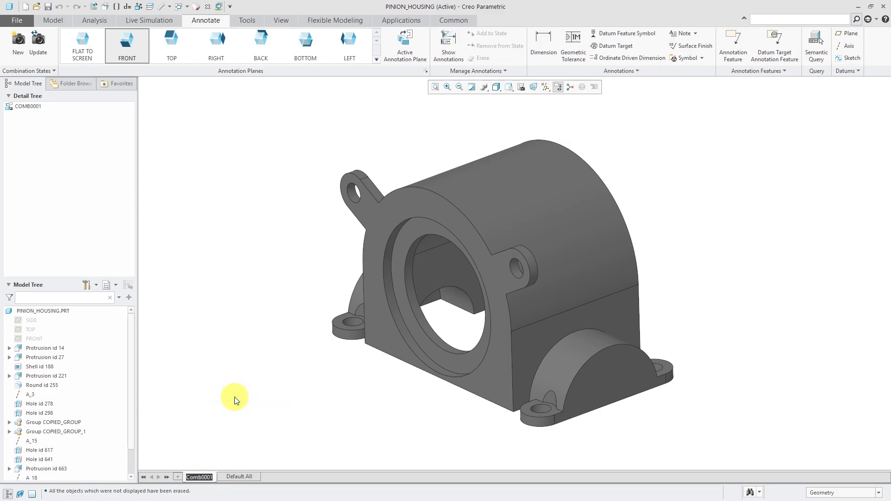
type("Datums")
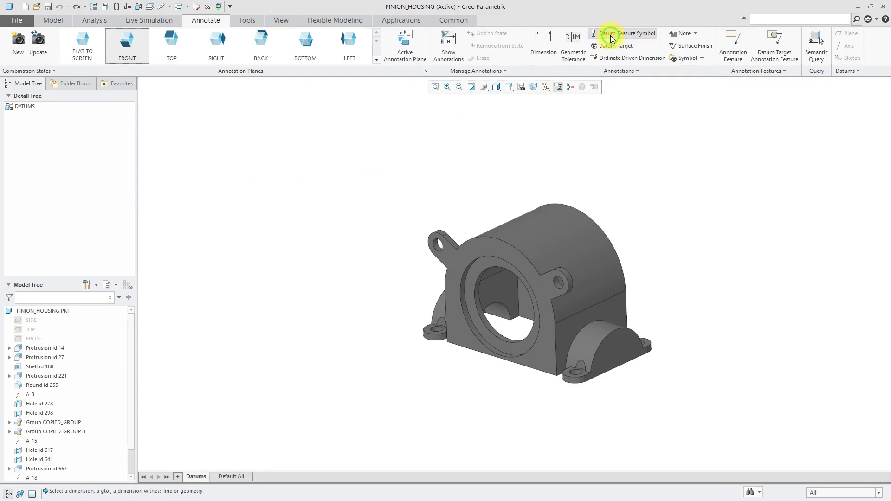
Place a 0.002 Flatness tolerance frame on the housing's front flange face
left_click(573, 46)
scroll(465, 264, "up", 2)
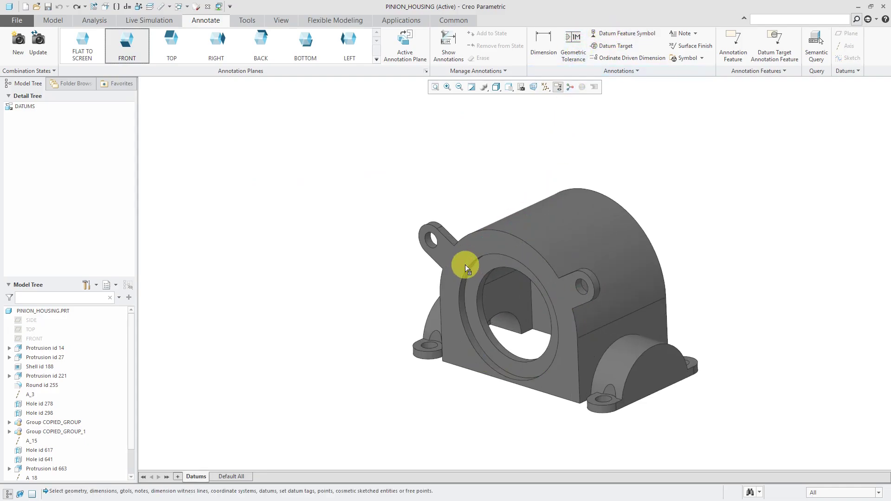
left_click(462, 255)
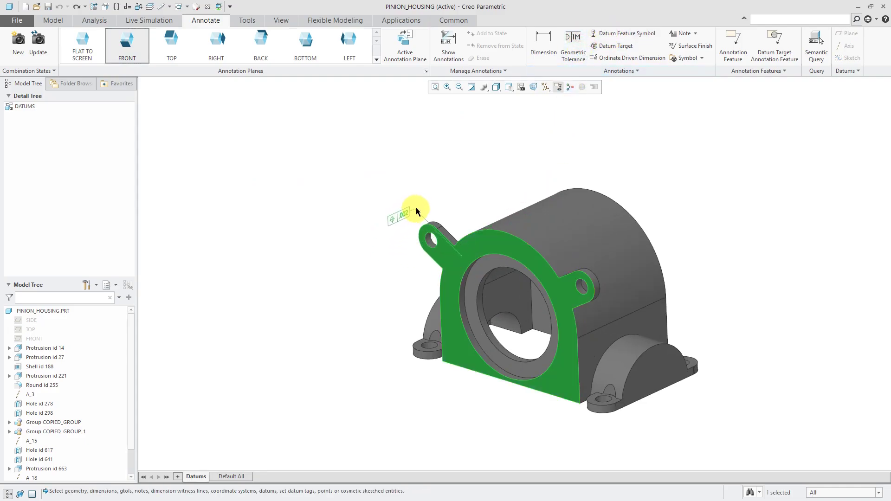
left_click(420, 206)
middle_click_drag(464, 195, 452, 207)
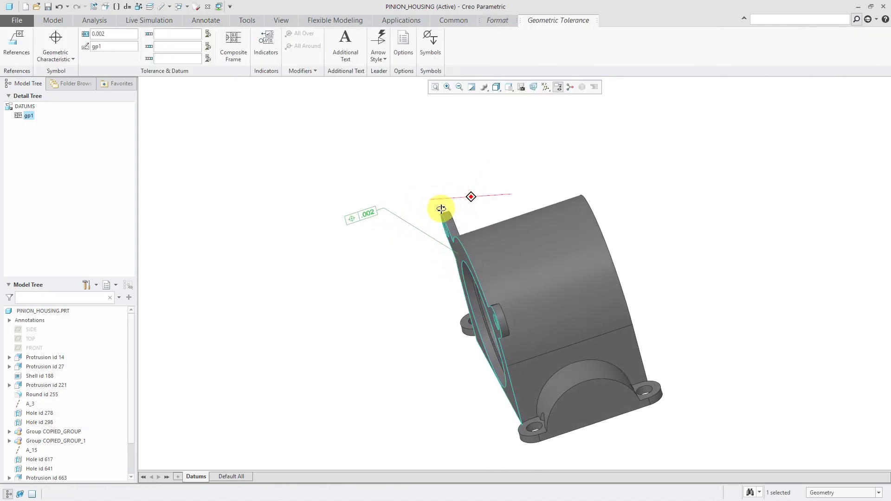
left_click(67, 60)
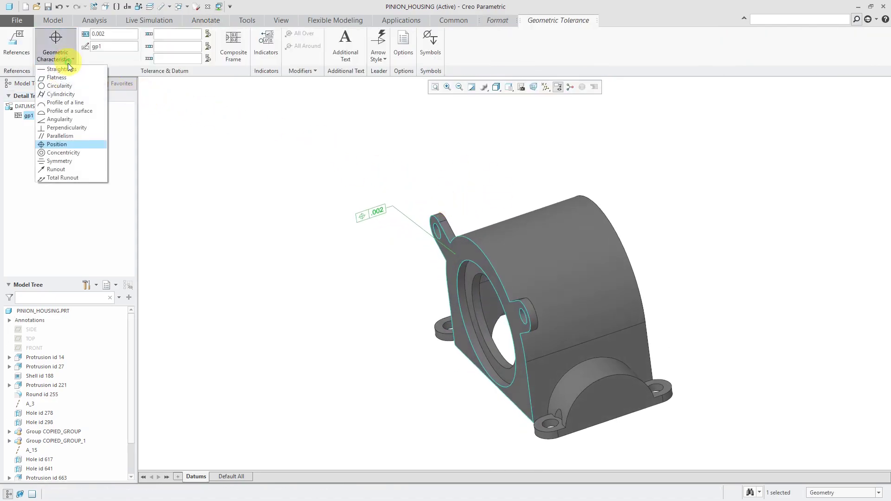
left_click(67, 77)
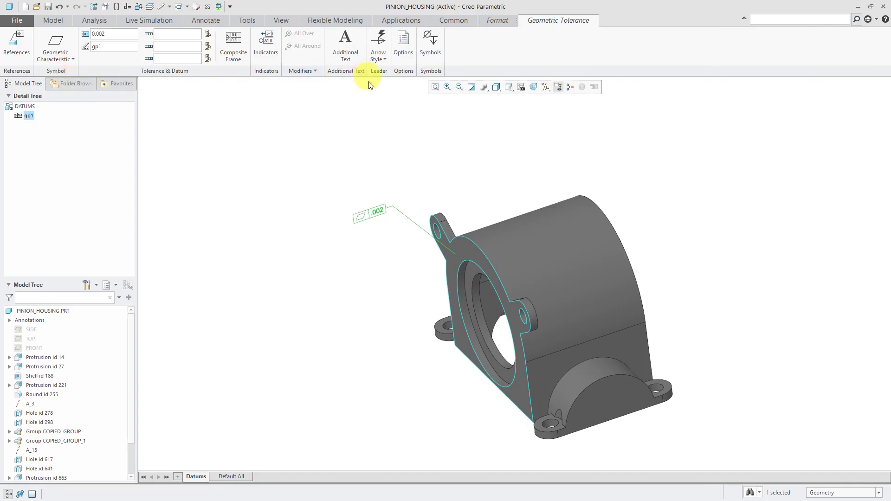
left_click(388, 149)
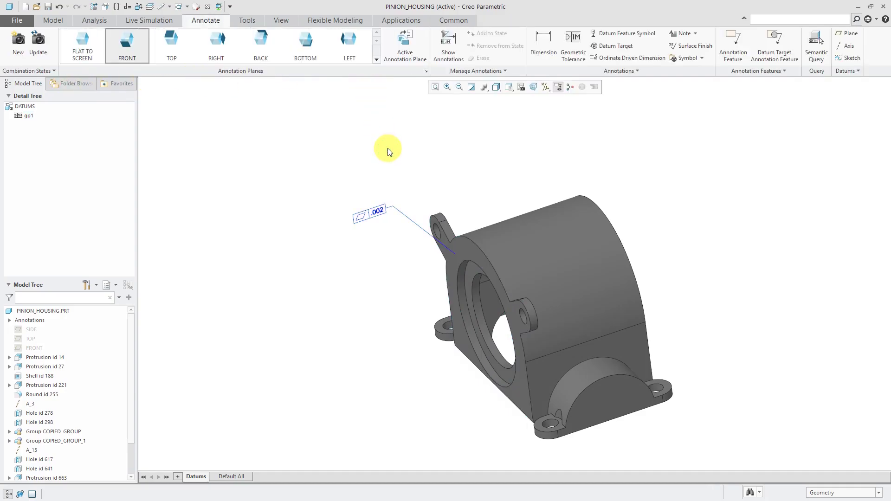
Hang datum tag A below the 0.002 flatness frame, referencing the housing's front face
left_click(626, 33)
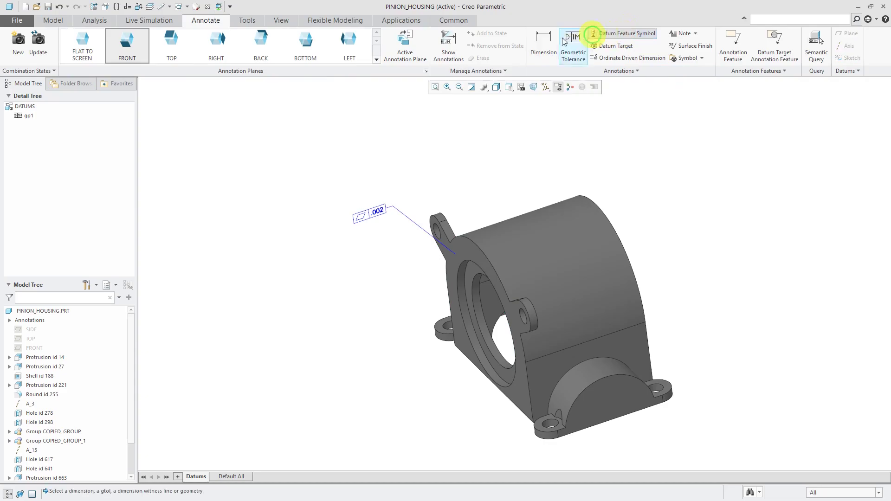
left_click(371, 211)
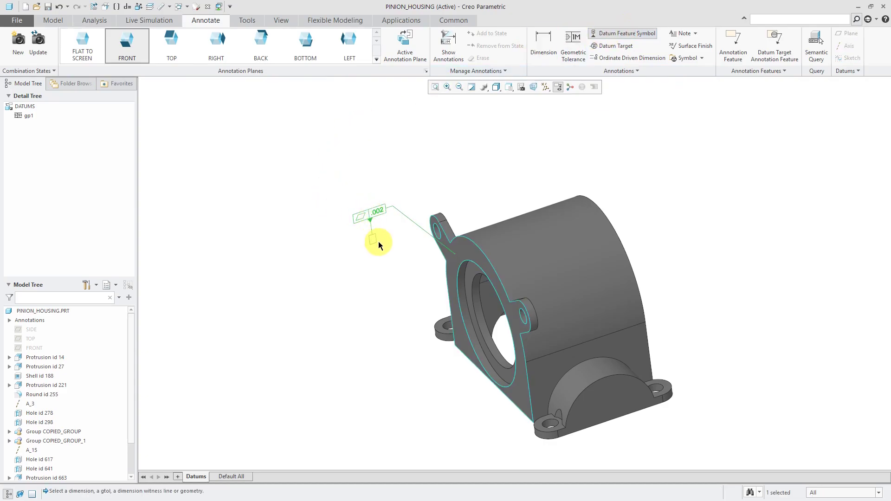
left_click(378, 244)
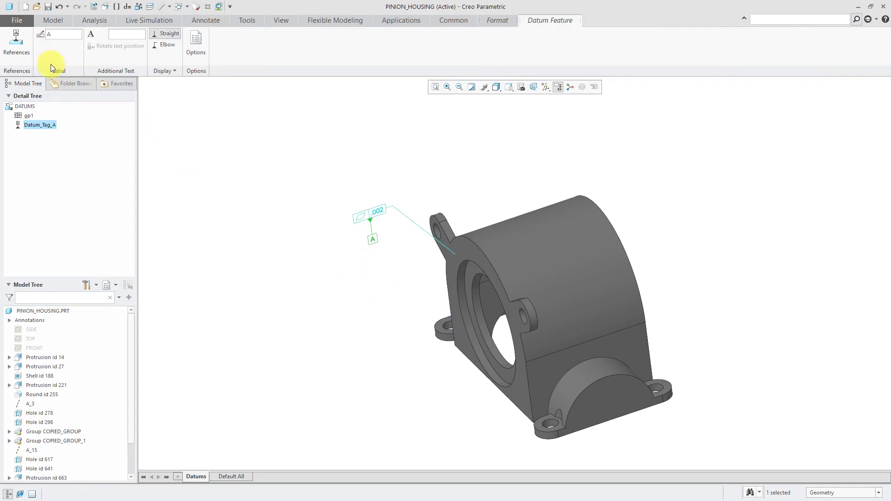
left_click(16, 41)
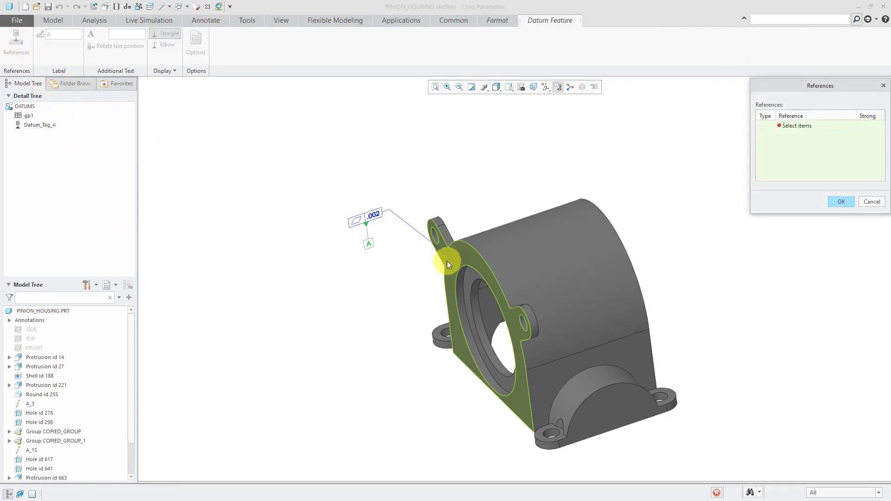
left_click(465, 258)
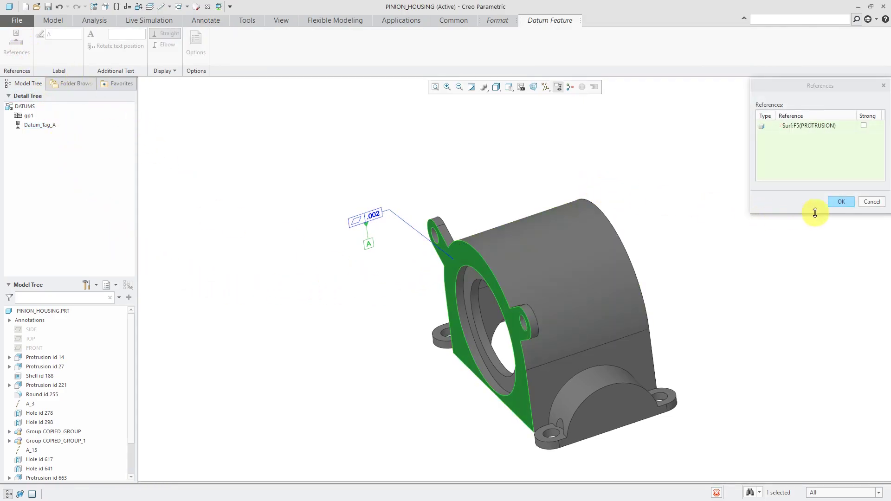
left_click(846, 203)
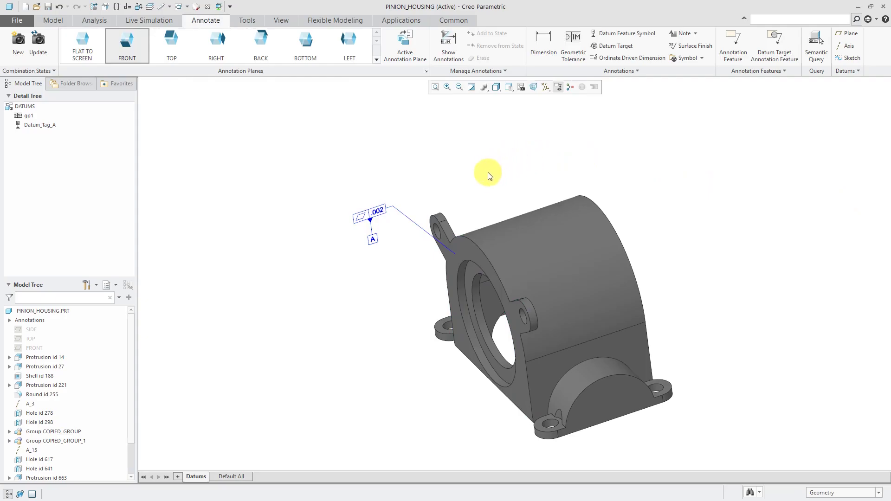
middle_click_drag(488, 172, 511, 158)
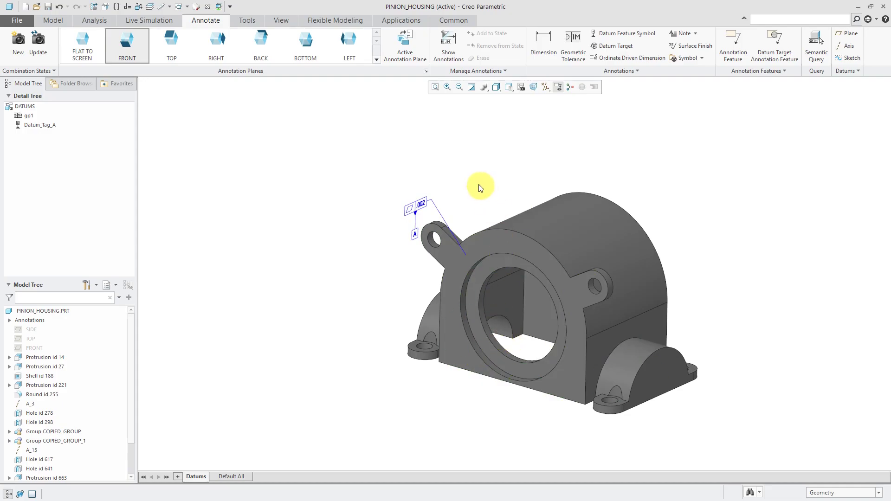
Show the large bore's Ø1.50 diameter dimension d47 from Hole id 617
left_click(448, 46)
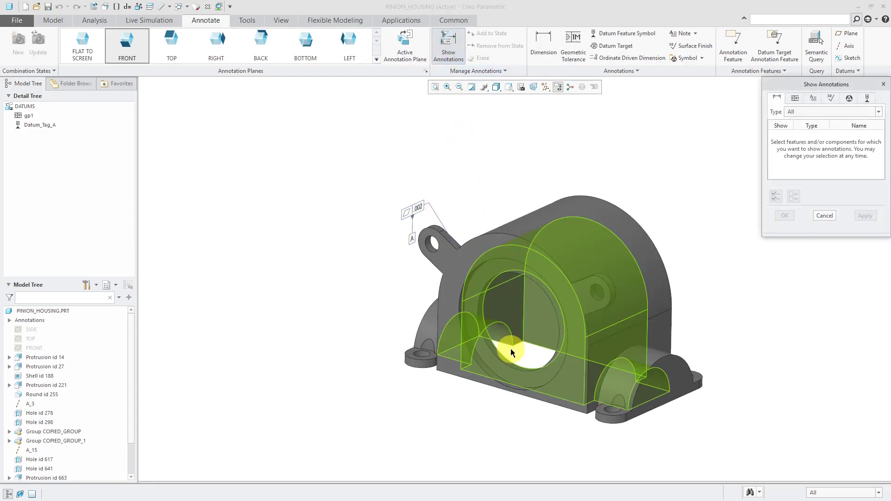
scroll(511, 349, "up", 4)
left_click(499, 356)
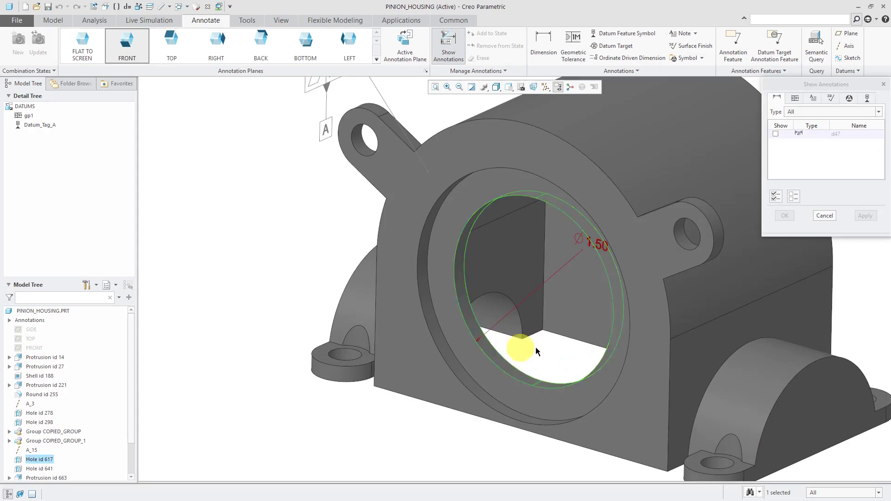
left_click(776, 134)
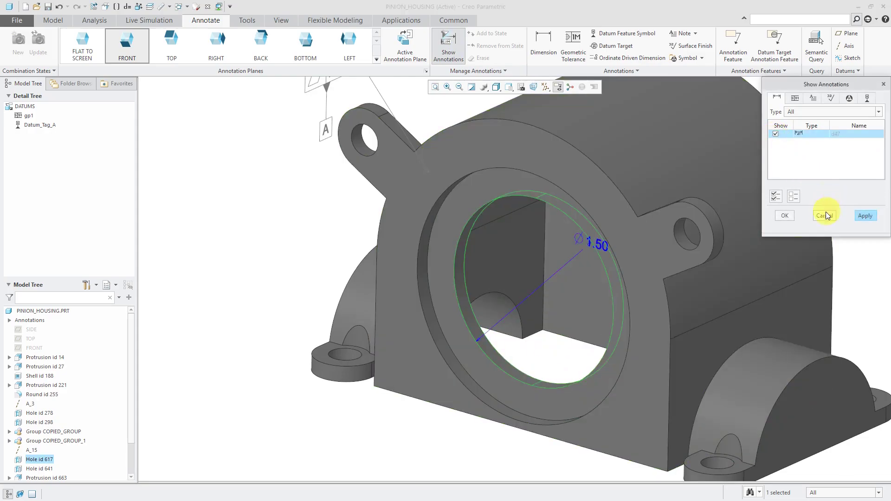
left_click(789, 216)
left_click(566, 305)
scroll(582, 269, "down", 3)
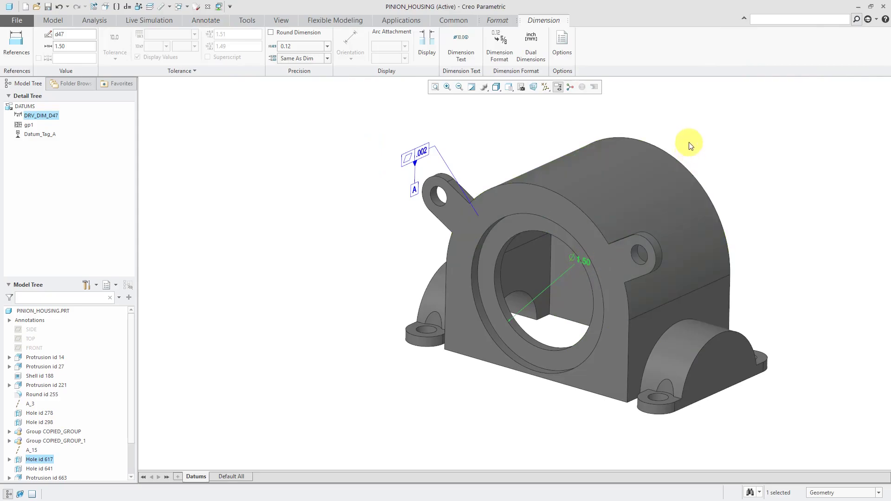
Drag the Ø1.50 dimension text out of the bore to the upper right
left_click(586, 260)
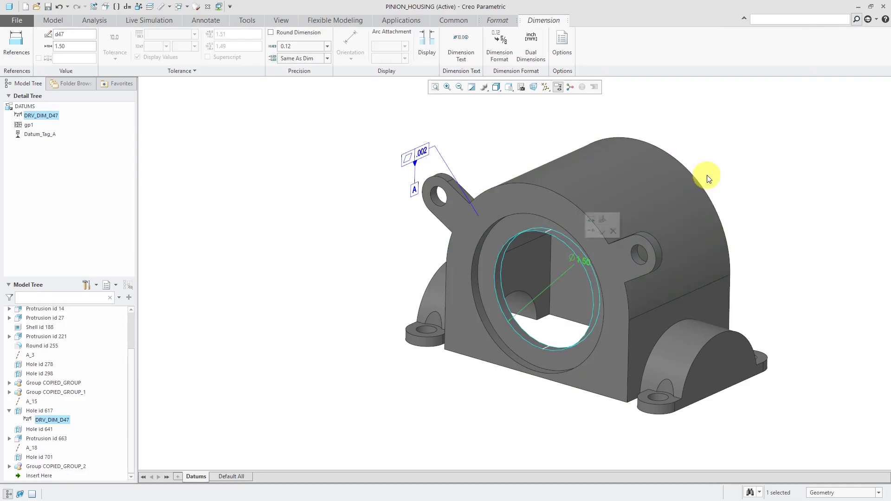
left_click_drag(581, 259, 647, 226)
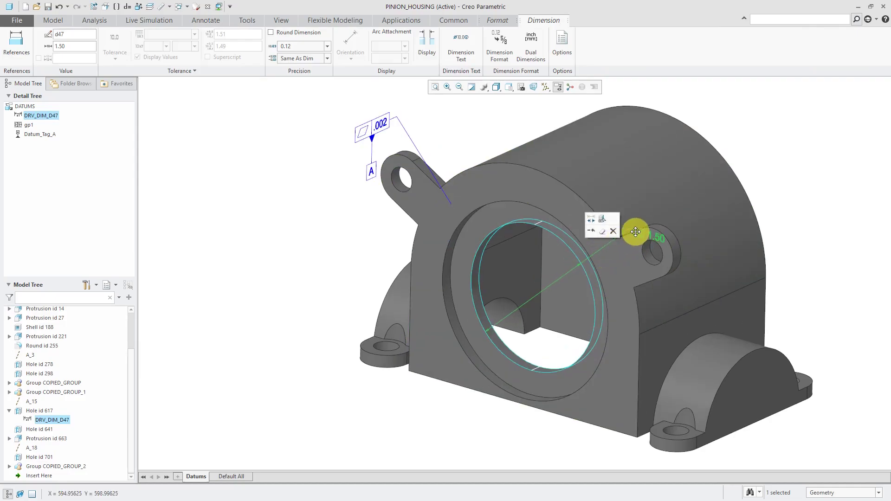
middle_click_drag(647, 226, 614, 261)
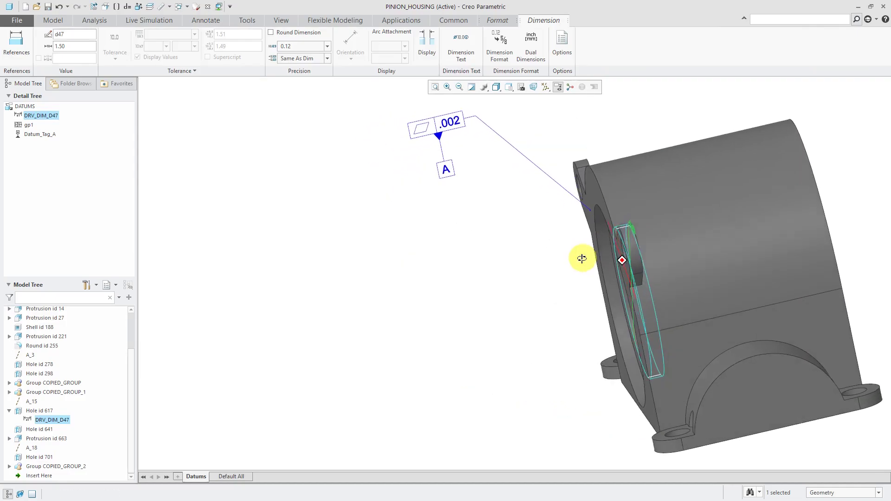
left_click(822, 171)
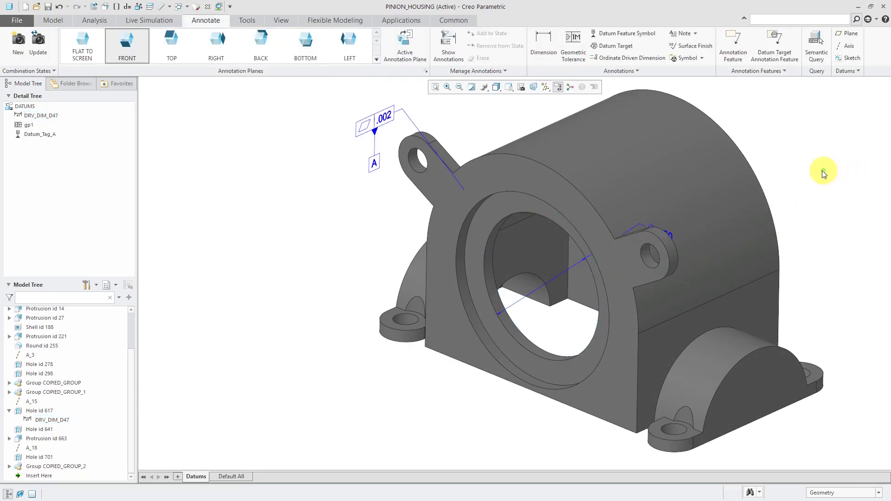
Move the Ø1.50 dimension onto the FRONT annotation plane with Move to Plane
left_click(671, 235)
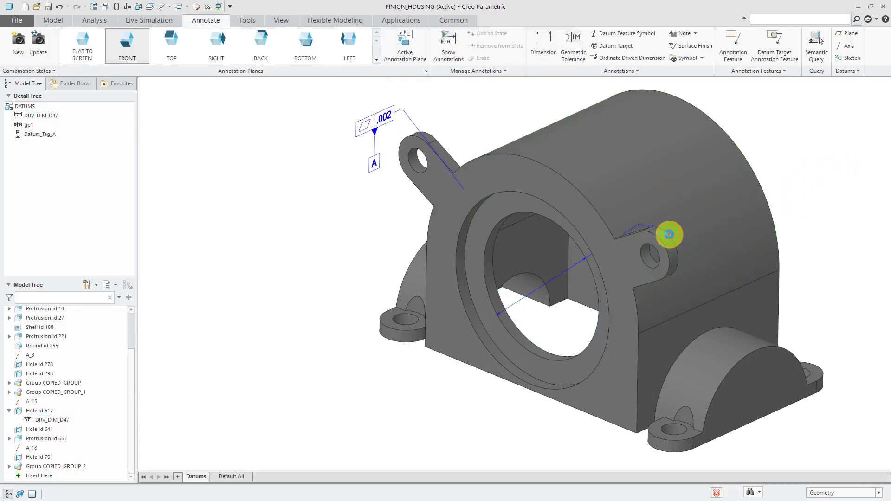
right_click(669, 235)
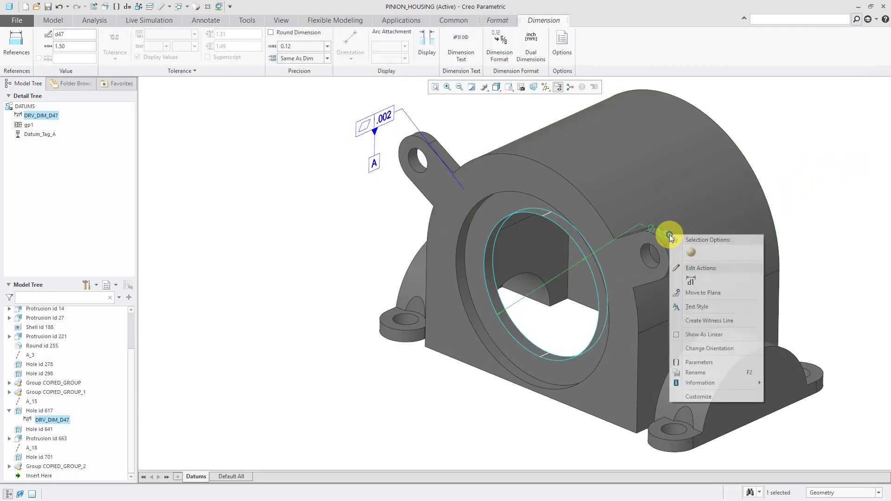
left_click(704, 293)
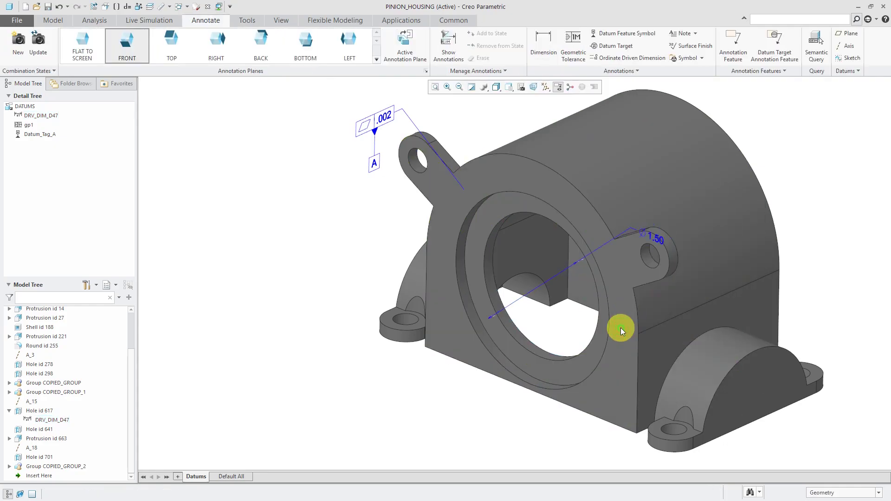
middle_click_drag(563, 290, 550, 281)
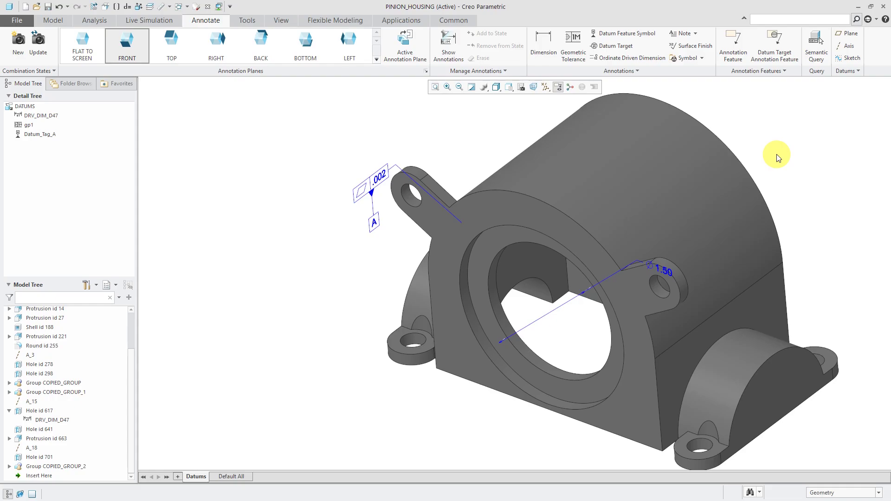
Place a perpendicularity geometric tolerance on the Ø1.50 bore dimension
left_click(573, 46)
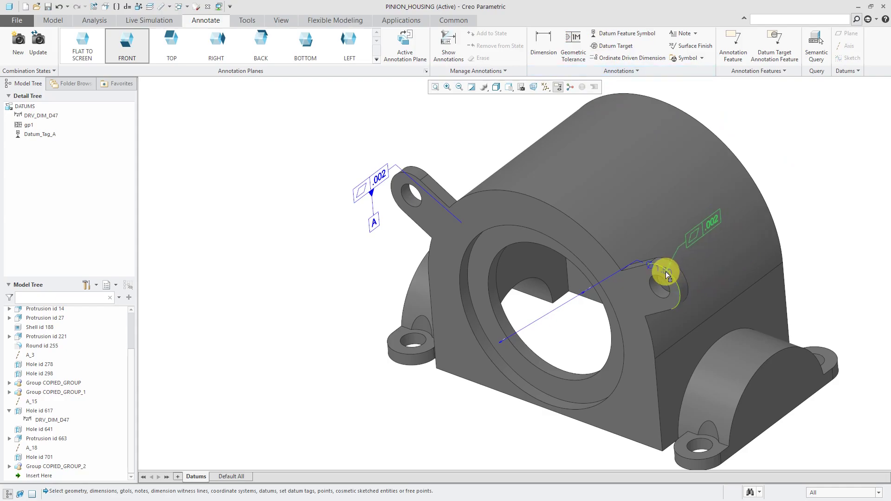
scroll(666, 271, "up", 5)
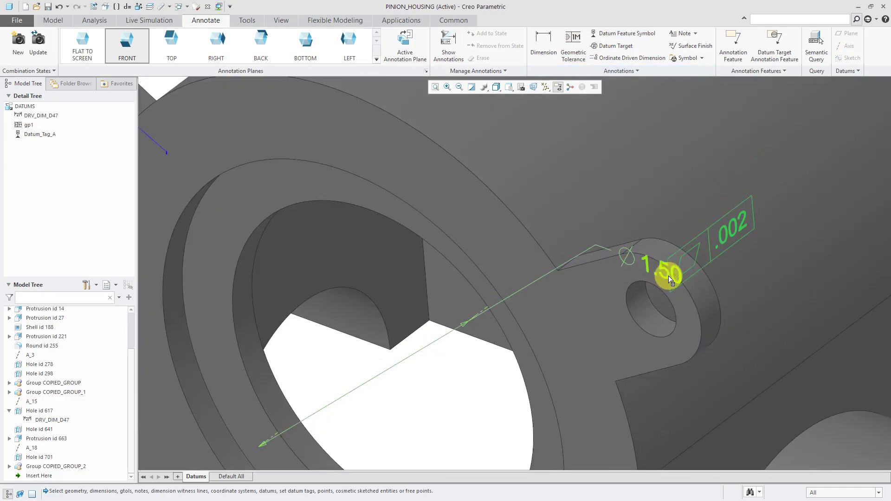
left_click(669, 276)
scroll(443, 153, "down", 5)
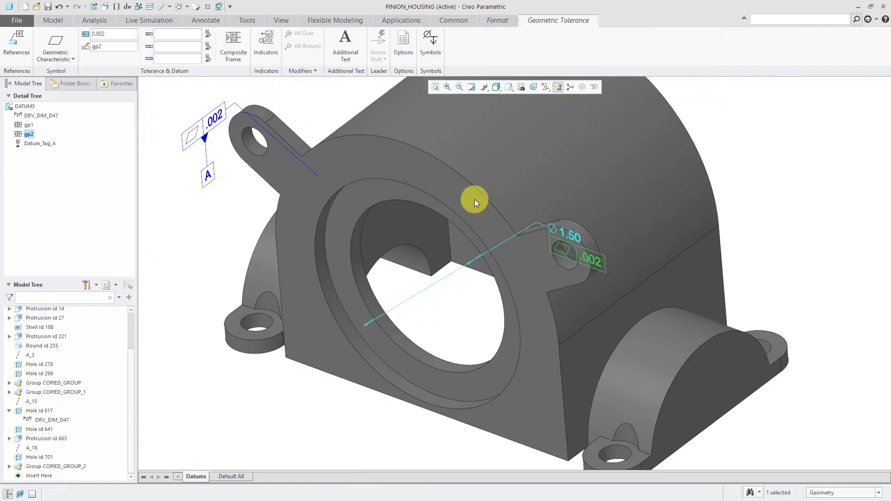
left_click(52, 59)
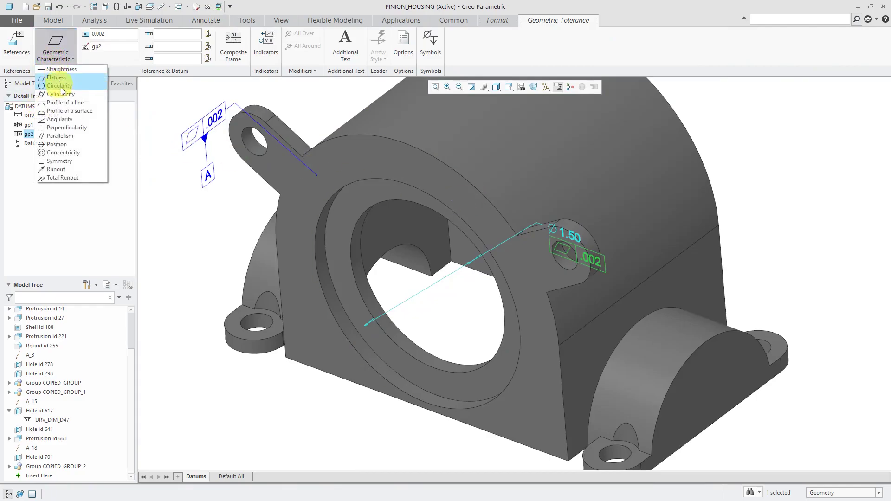
left_click(69, 128)
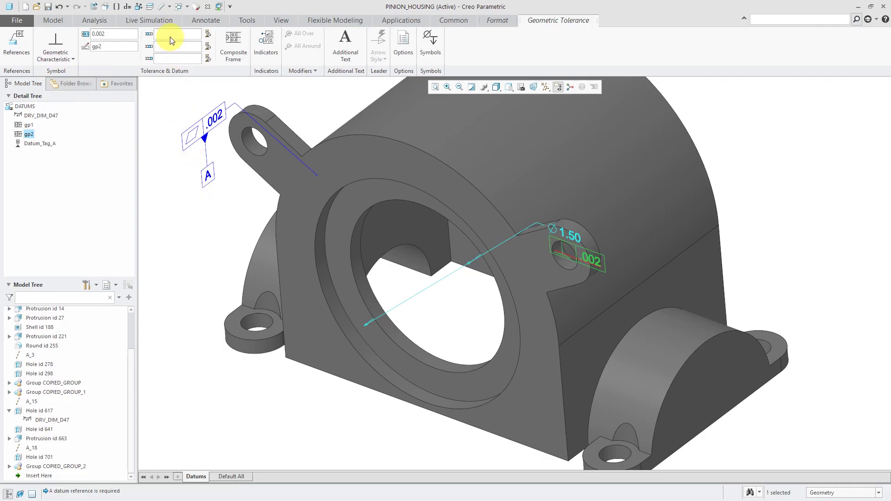
Reference the tolerance to Datum_Tag_A and to the bore surface
left_click(209, 33)
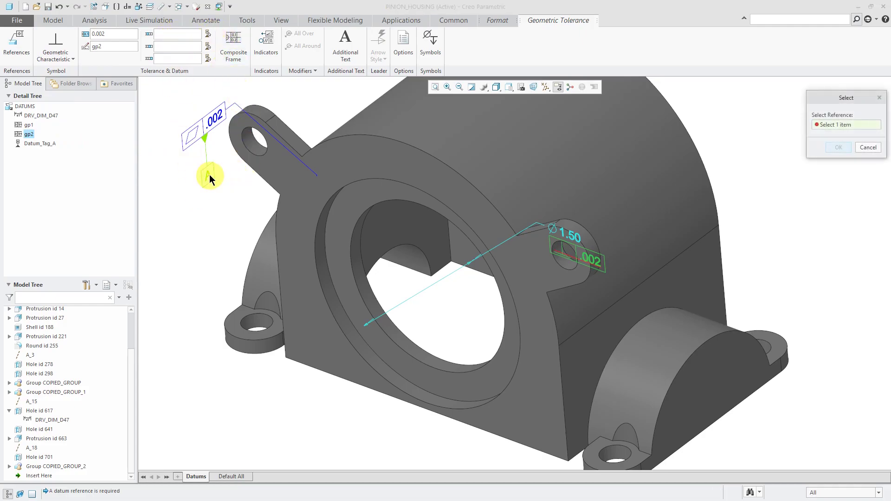
left_click(208, 175)
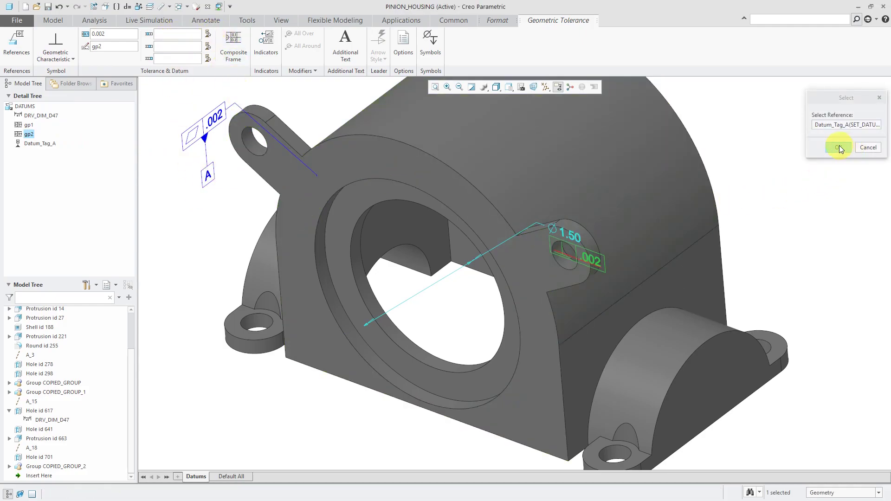
left_click(840, 148)
scroll(647, 347, "down", 3)
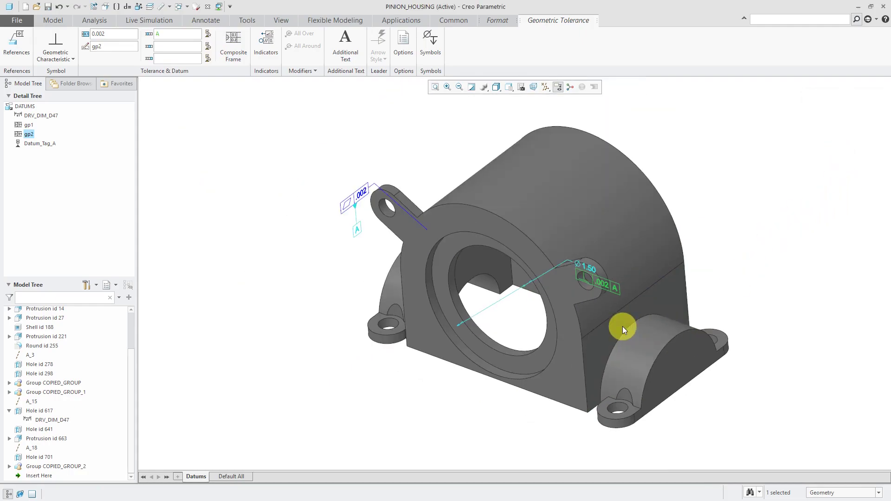
left_click(17, 43)
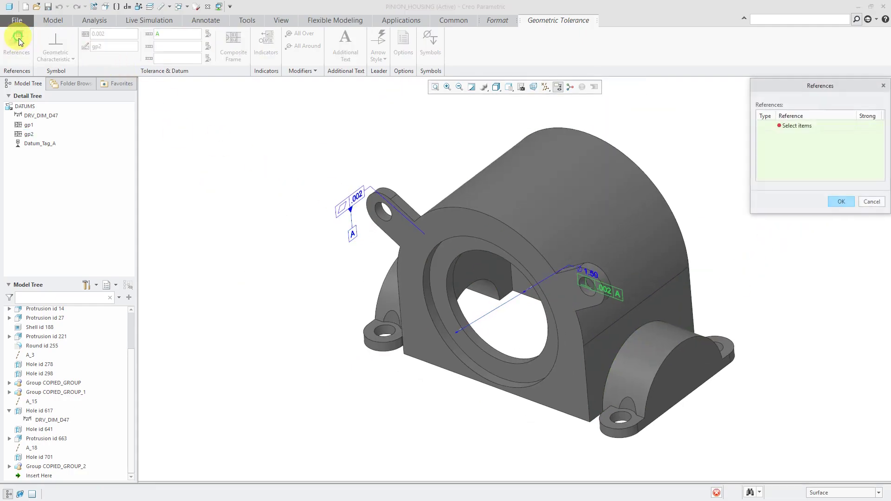
scroll(477, 339, "up", 3)
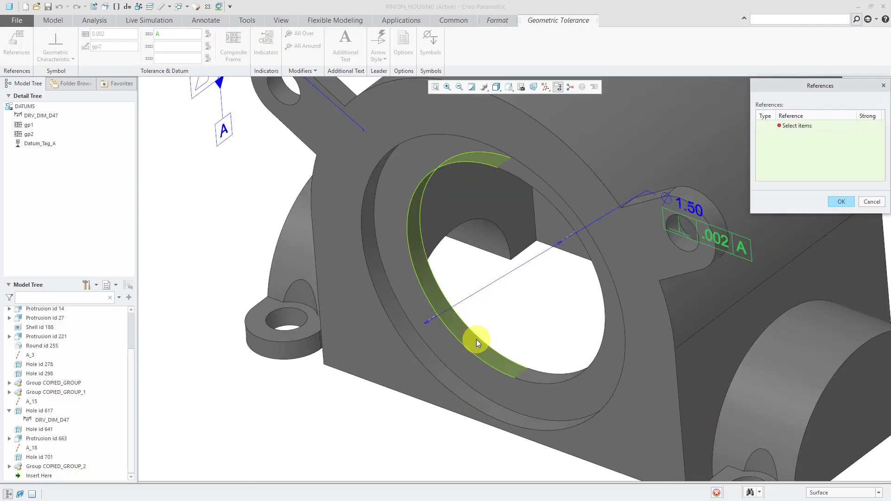
left_click(476, 339)
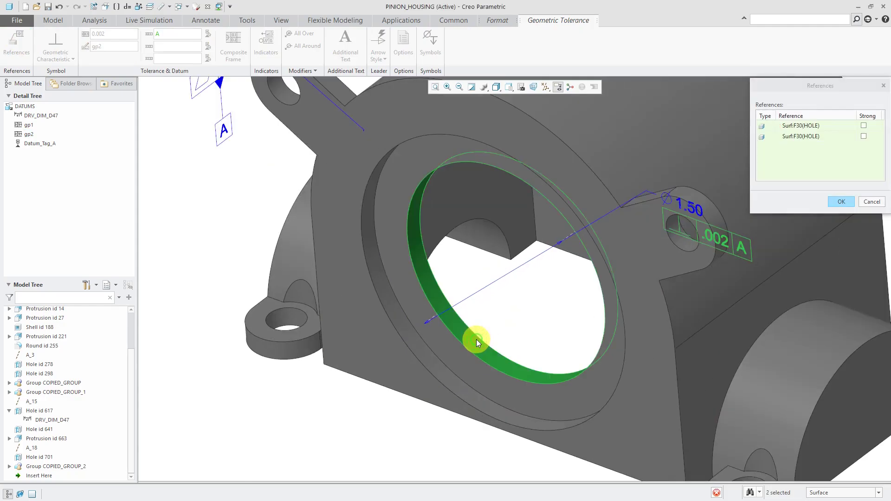
left_click(837, 204)
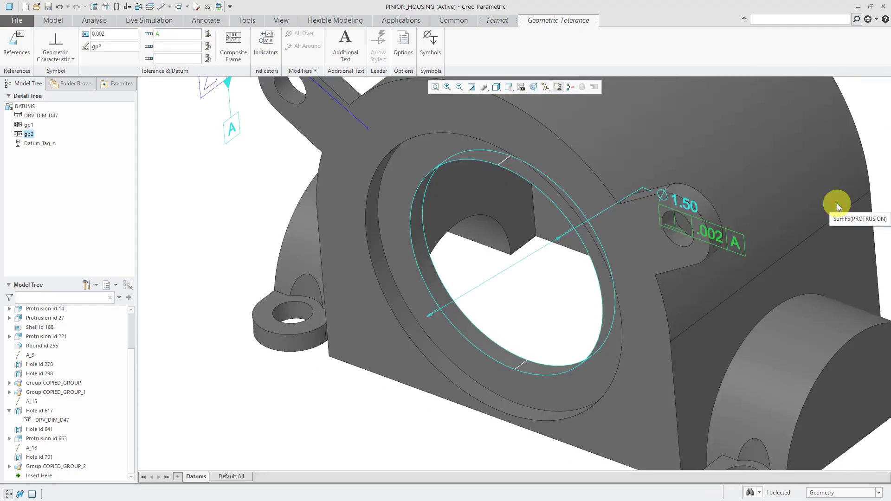
Finish tolerance gp2 and place datum tag B below the .002 frame
left_click(867, 109)
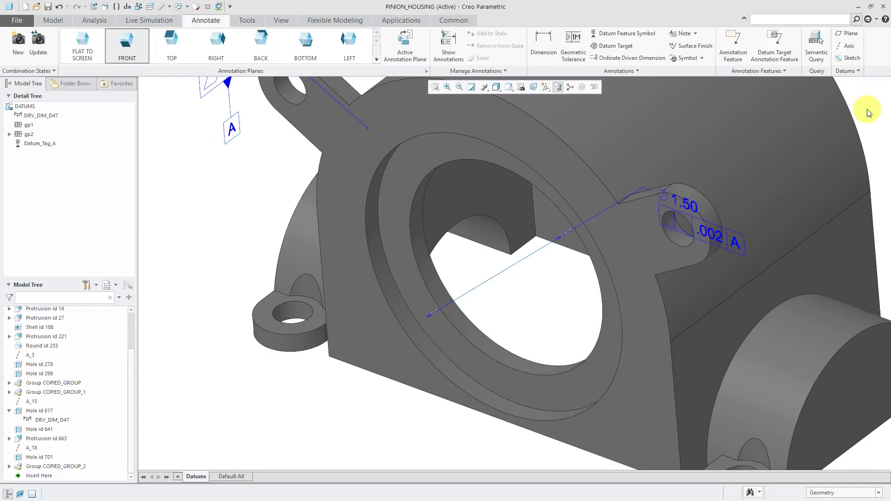
scroll(532, 369, "down", 3)
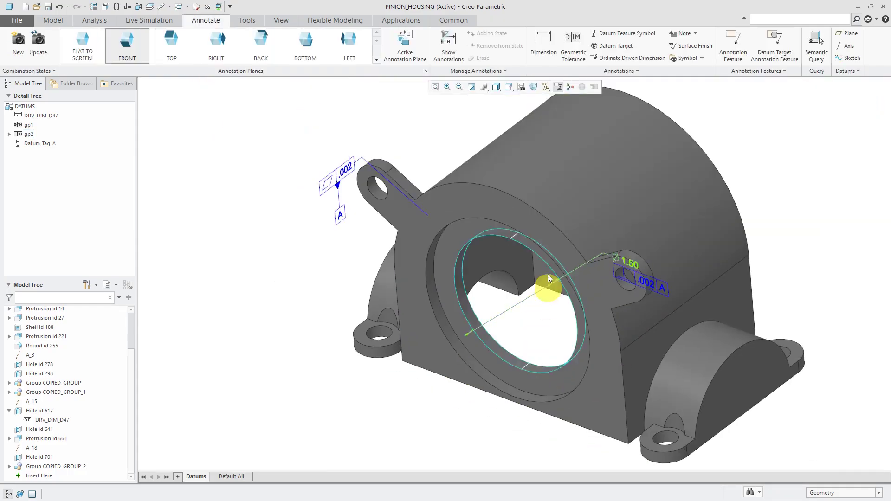
left_click(619, 36)
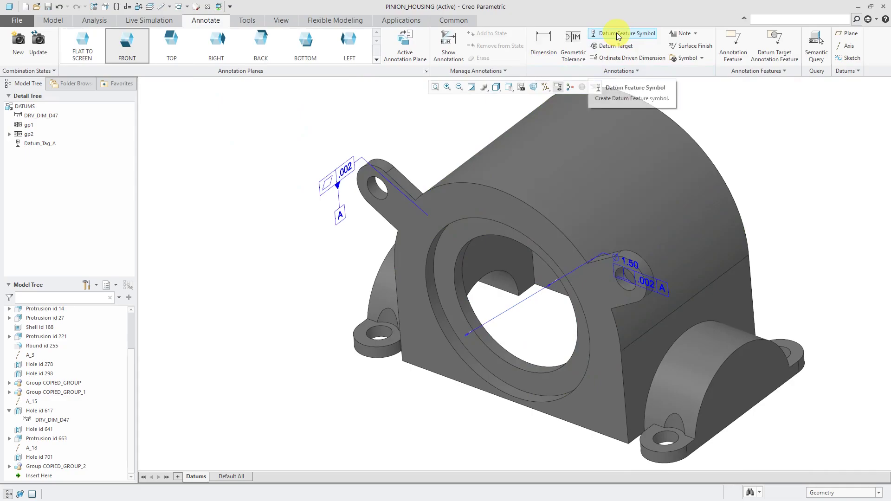
left_click(654, 286)
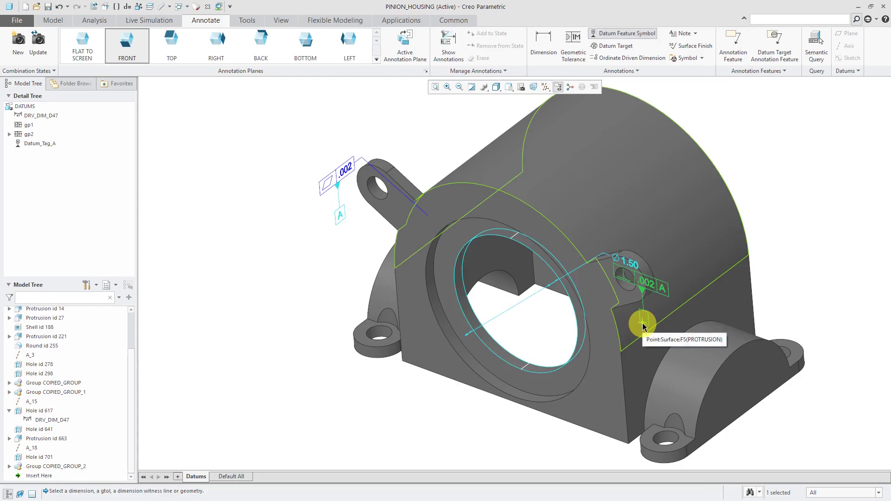
left_click(644, 326)
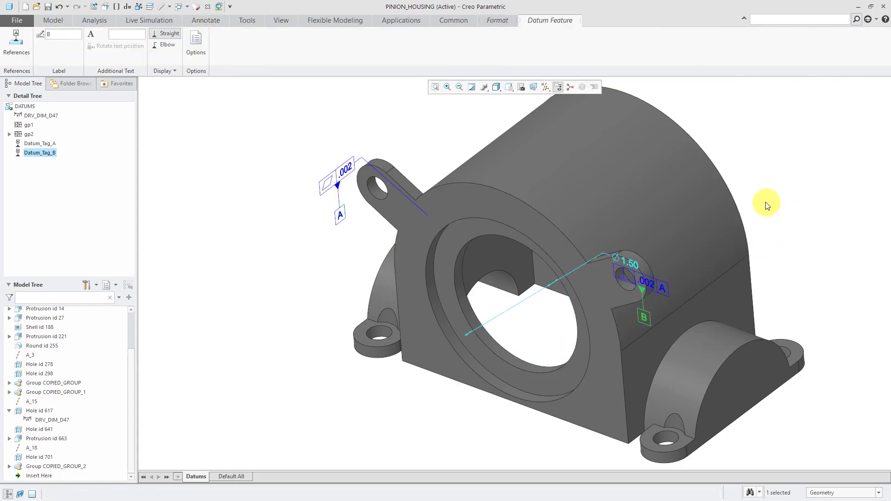
Reference datum B to the Surf:F30(HOLE) bore surfaces and finish the datum feature
left_click(16, 41)
left_click(497, 351)
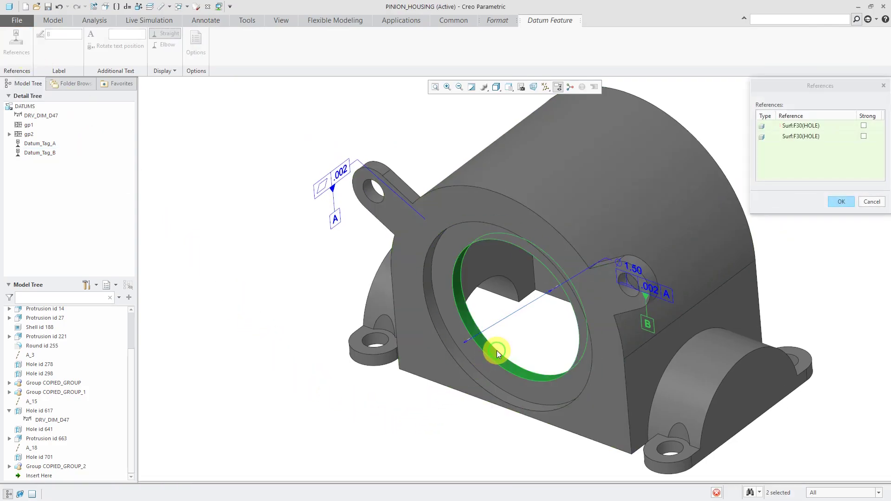
left_click(845, 203)
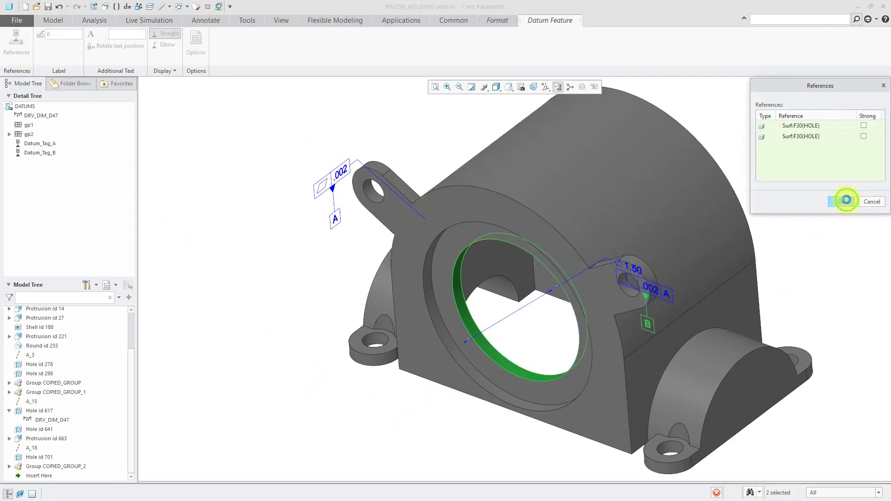
left_click(257, 183)
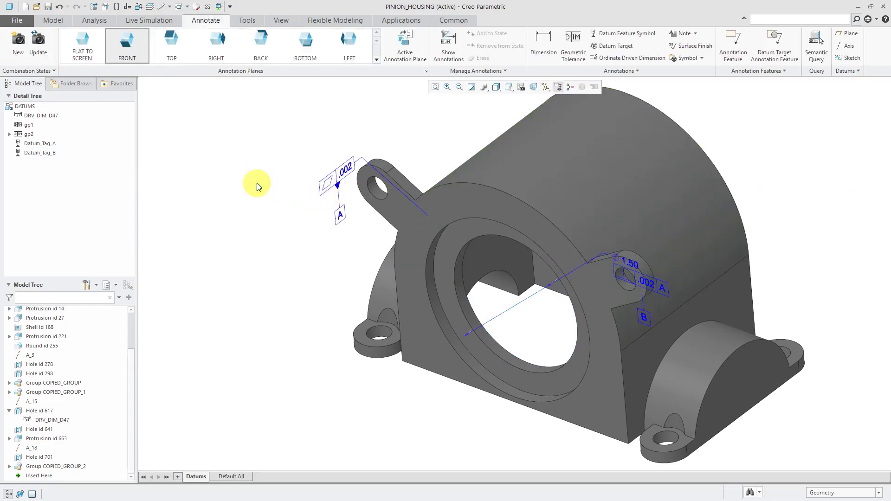
mouse_move(386, 287)
middle_mouse_down()
mouse_move(411, 278)
mouse_move(391, 275)
mouse_move(382, 289)
middle_mouse_up()
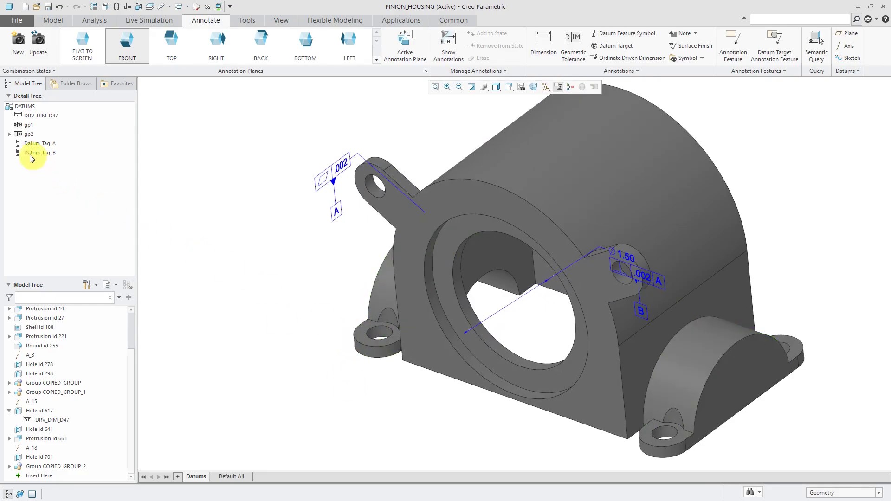
Expand gp2 to reveal DRF1, turn on datum axis display, and bring up DRF1's actions
left_click(9, 134)
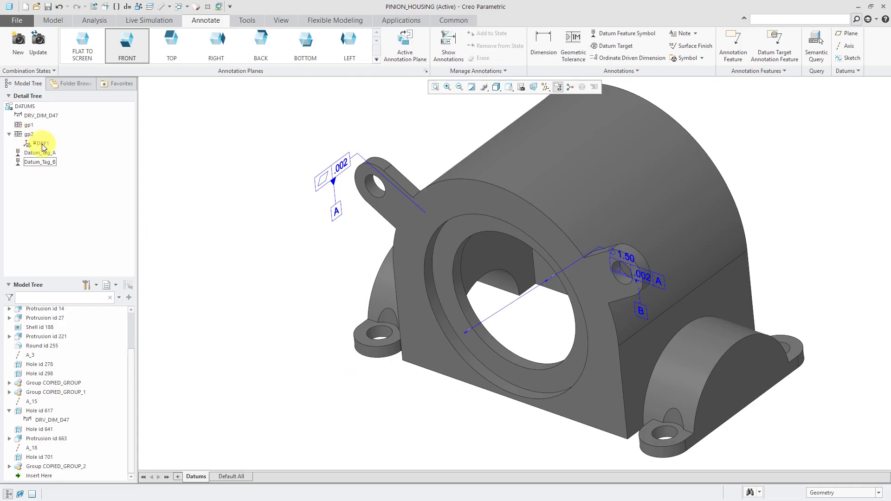
left_click(546, 87)
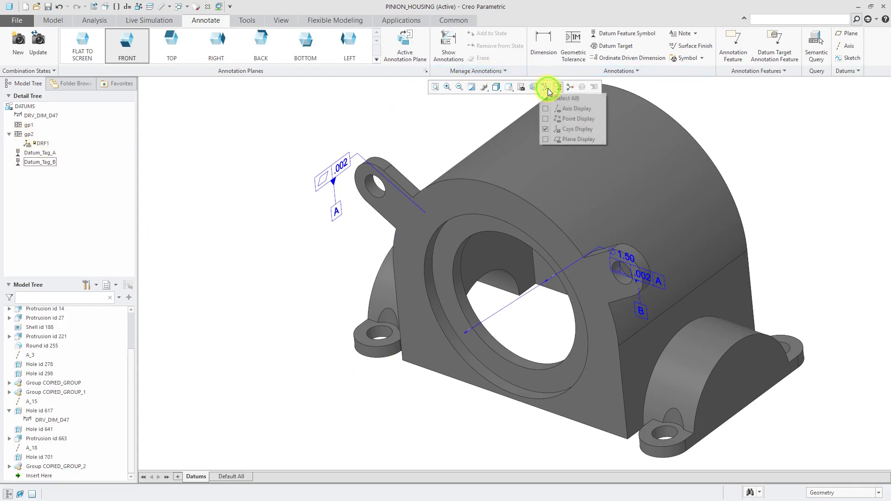
left_click(569, 110)
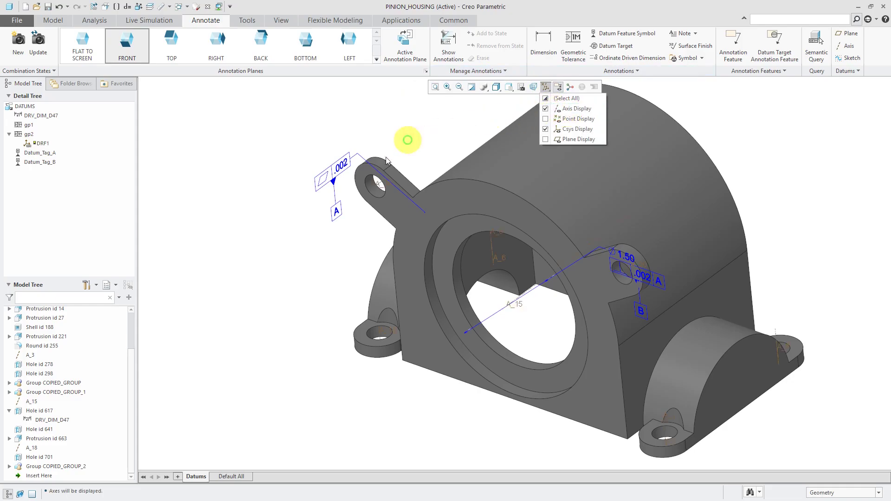
left_click(223, 324)
left_click(41, 144)
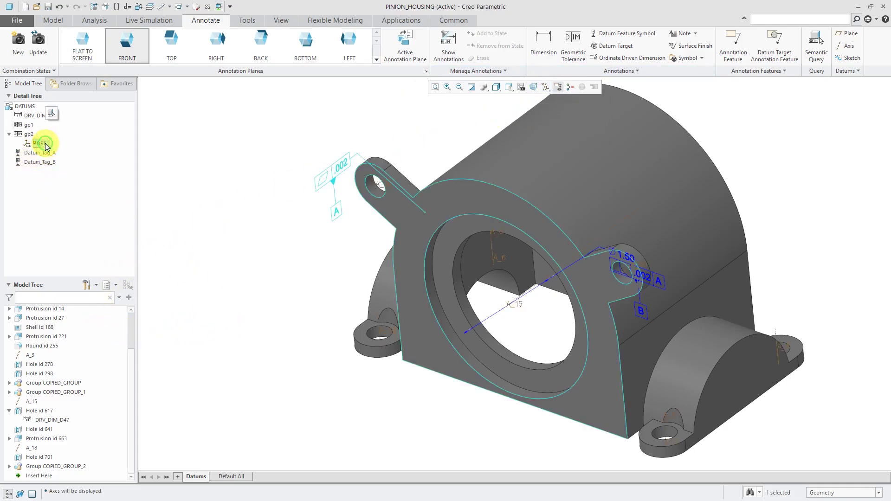
right_click(46, 146)
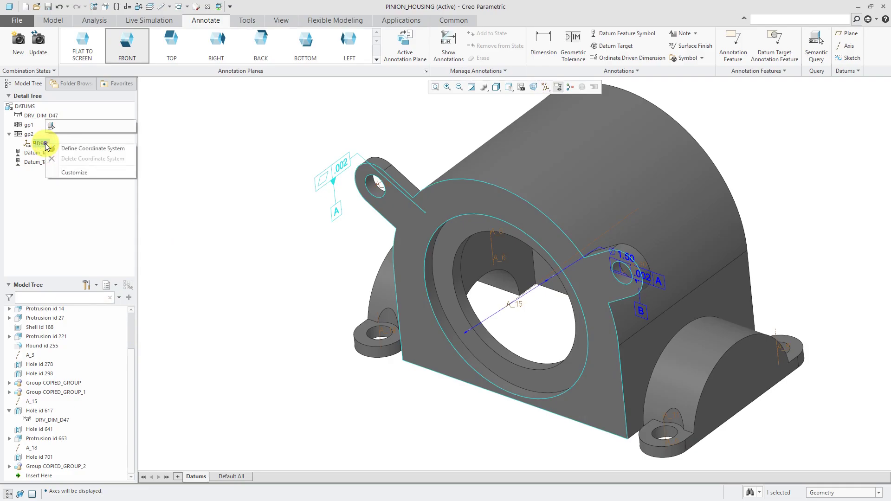
Set DRF1's origin from the housing's front face and axis A_15
left_click(93, 148)
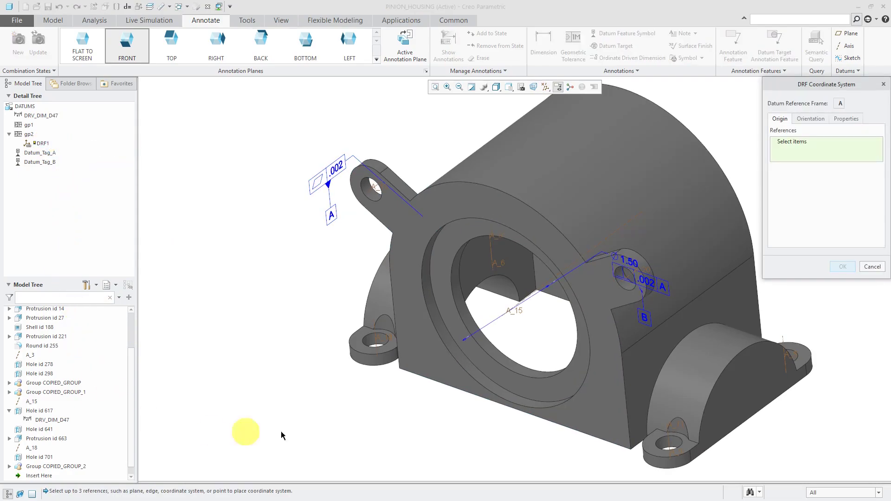
left_click(421, 346)
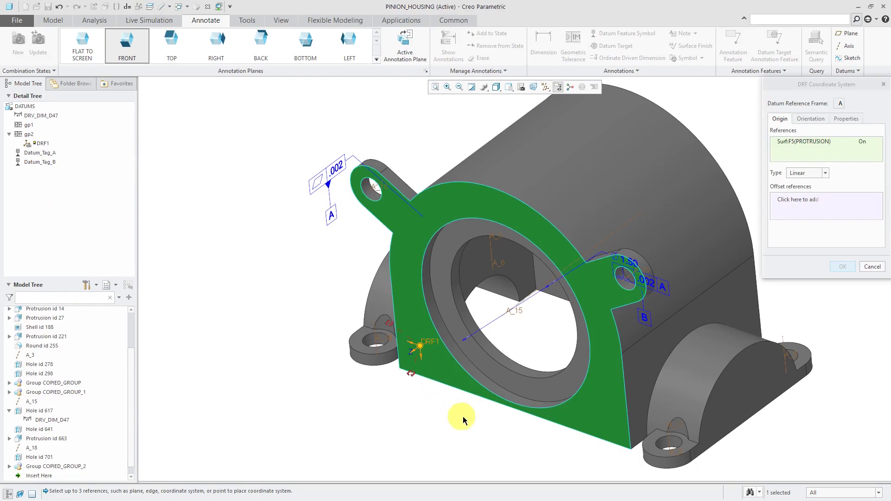
left_click(525, 301)
mouse_move(529, 352)
middle_mouse_down()
mouse_move(493, 347)
mouse_move(515, 341)
middle_mouse_up()
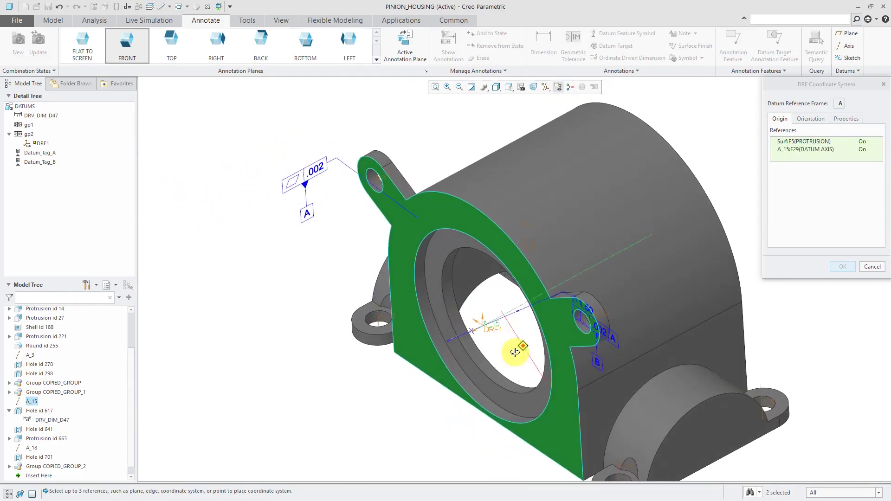
Make the front face determine DRF1's Z axis, flipped to the reverse direction
left_click(820, 121)
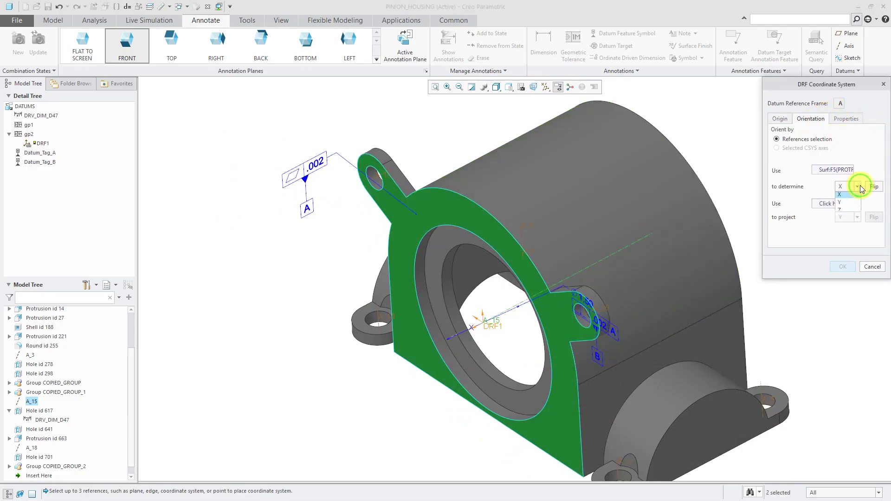
left_click(853, 208)
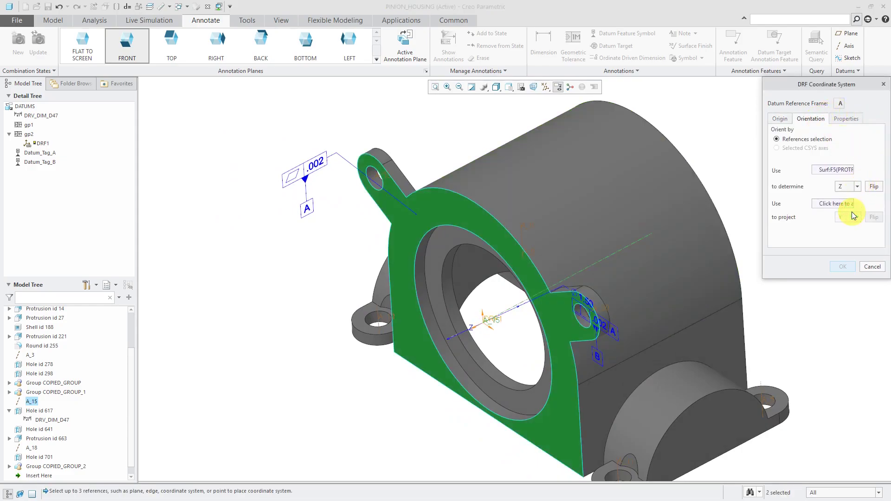
left_click(873, 187)
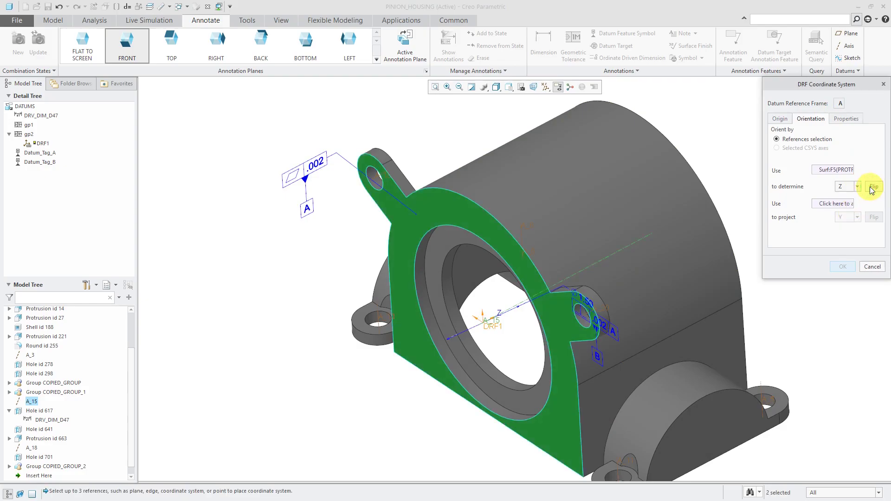
left_click(835, 204)
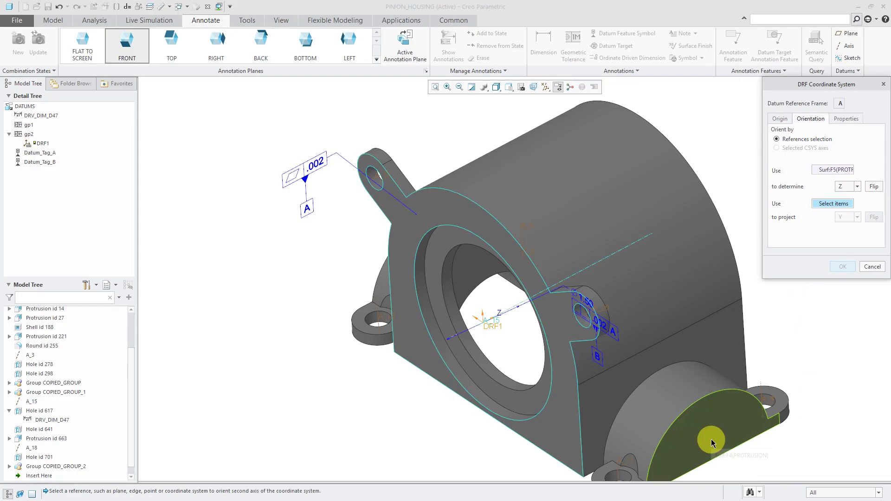
Project DRF1's X axis from the side face and flip its direction
left_click(599, 416)
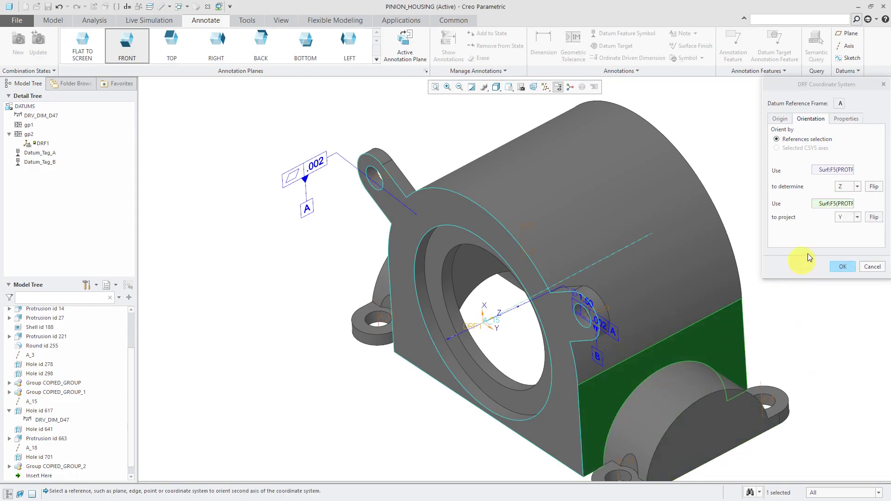
left_click(857, 218)
left_click(841, 228)
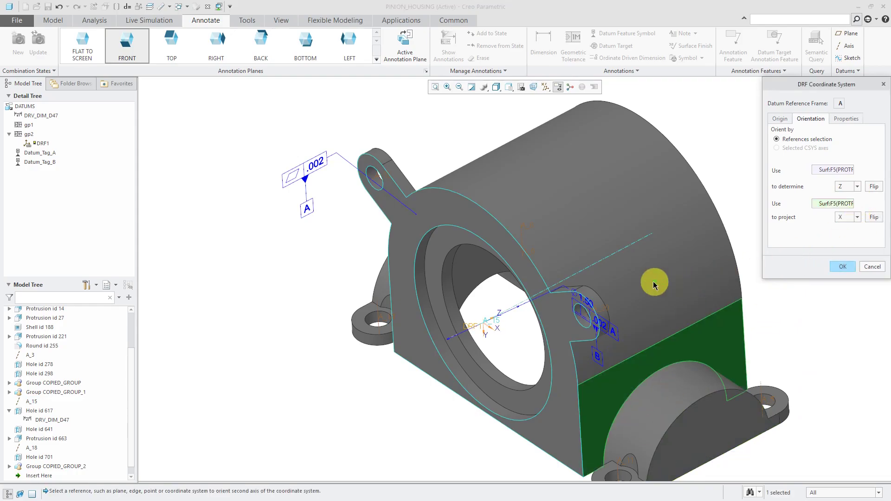
middle_click_drag(648, 281, 479, 275)
scroll(479, 274, "down", 4)
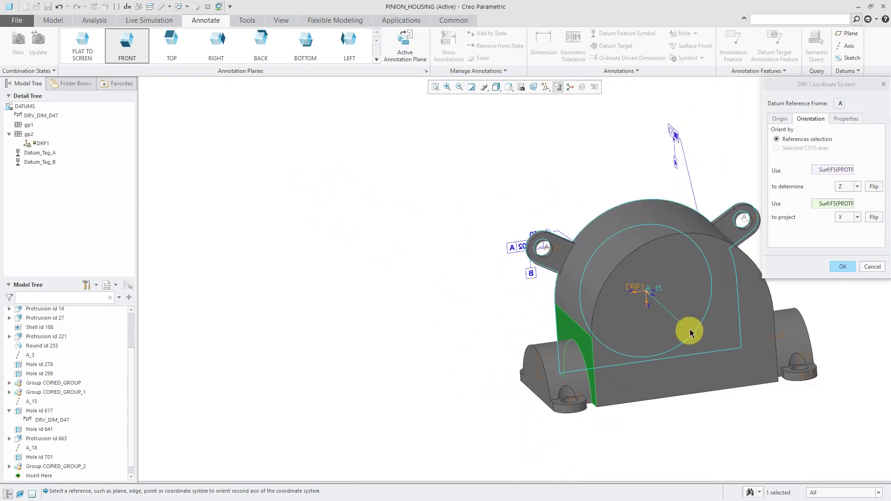
scroll(682, 316, "up", 6)
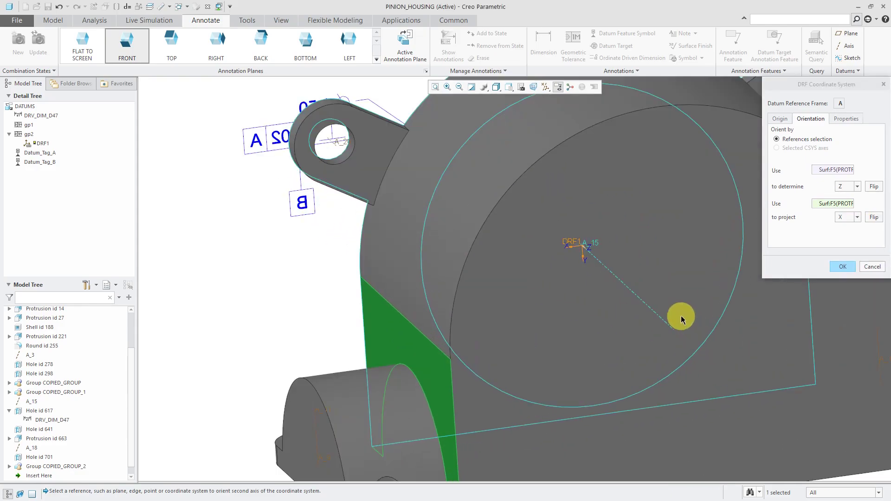
left_click(874, 218)
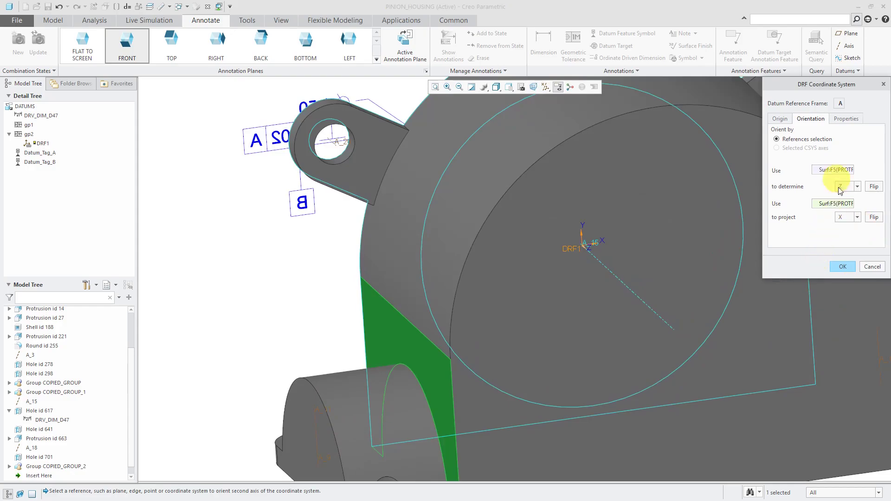
Check DRF1's Properties and apply the coordinate system definition
left_click(848, 119)
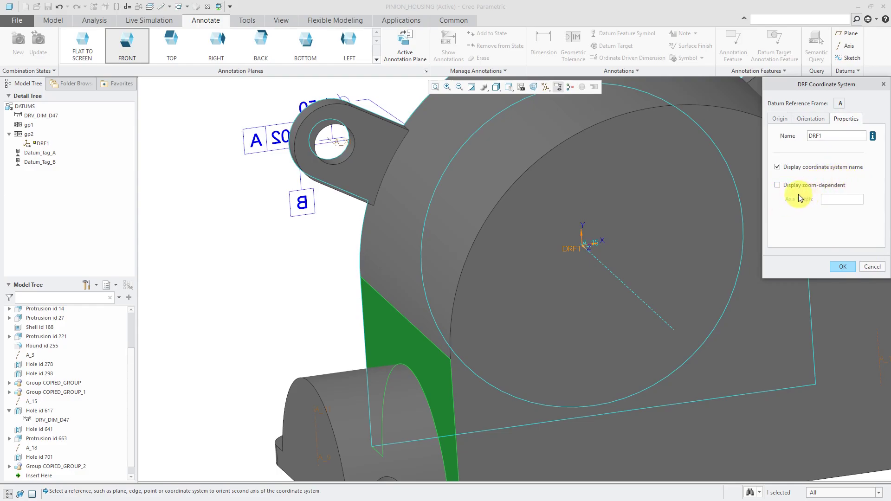
left_click(840, 267)
middle_click_drag(497, 307, 627, 312)
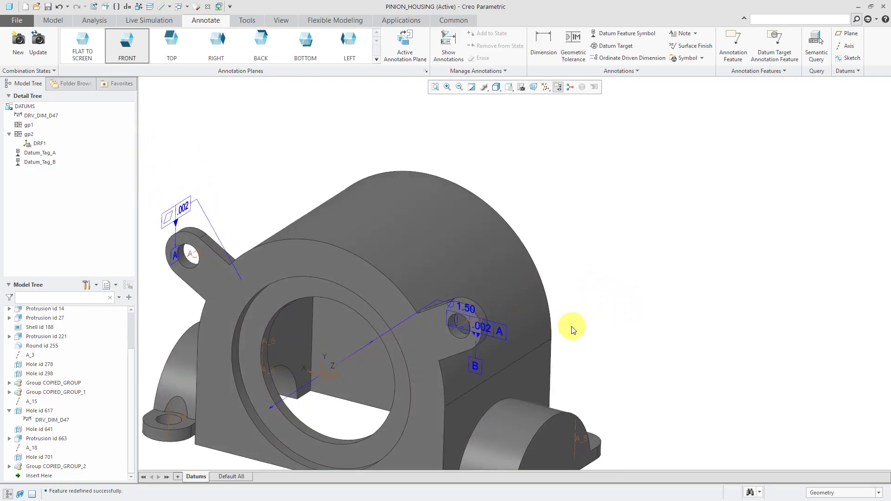
scroll(571, 327, "down", 3)
mouse_move(571, 325)
middle_mouse_down("shift")
mouse_move(639, 235)
mouse_move(664, 277)
middle_mouse_up("shift")
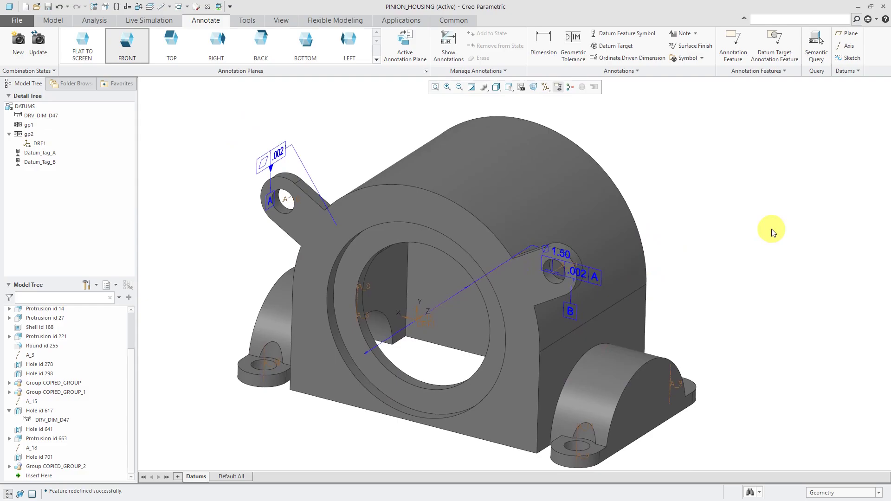
middle_click_drag(598, 253, 601, 199)
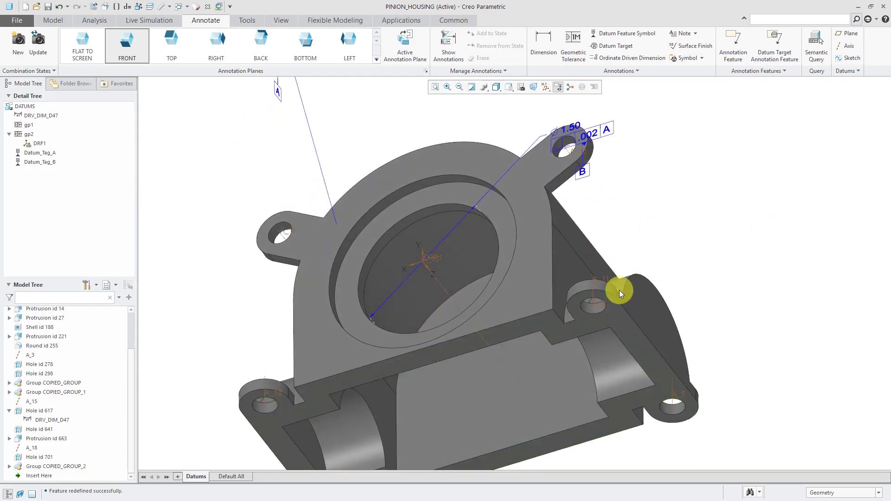
middle_click_drag(622, 334, 588, 349)
key("ctrl+d")
scroll(584, 246, "down", 2)
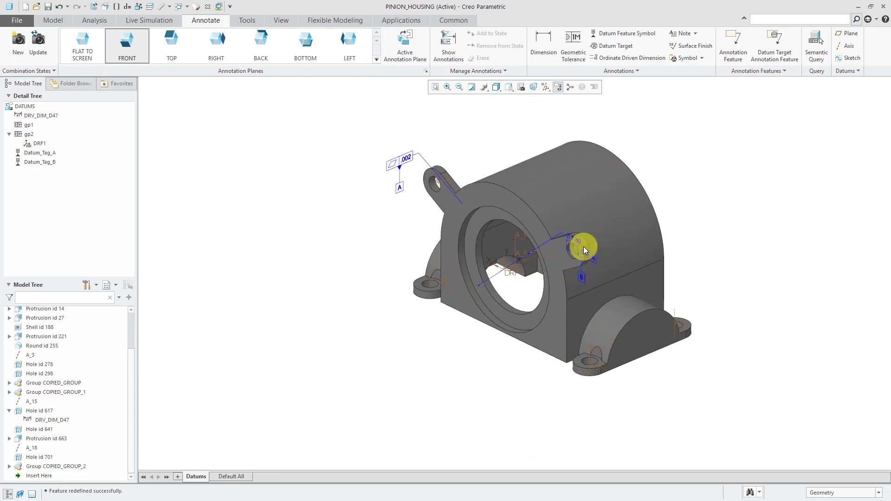